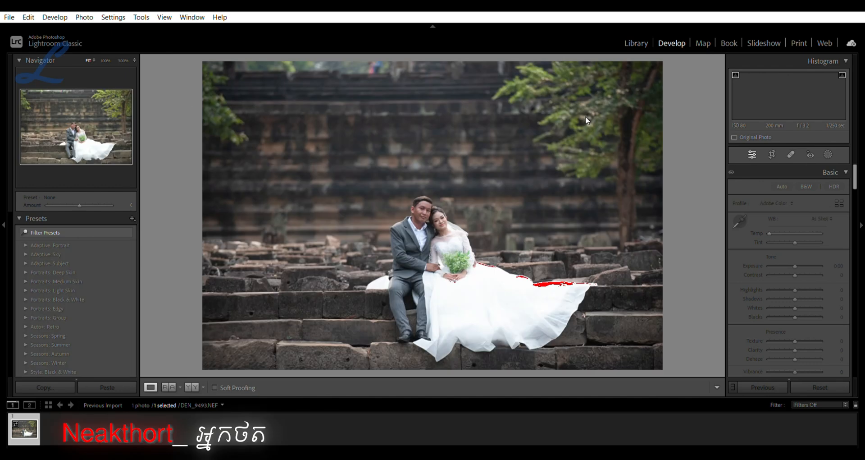
Show a side-by-side before/after comparison and place a radial gradient mask over the couple's faces
left_click(196, 384)
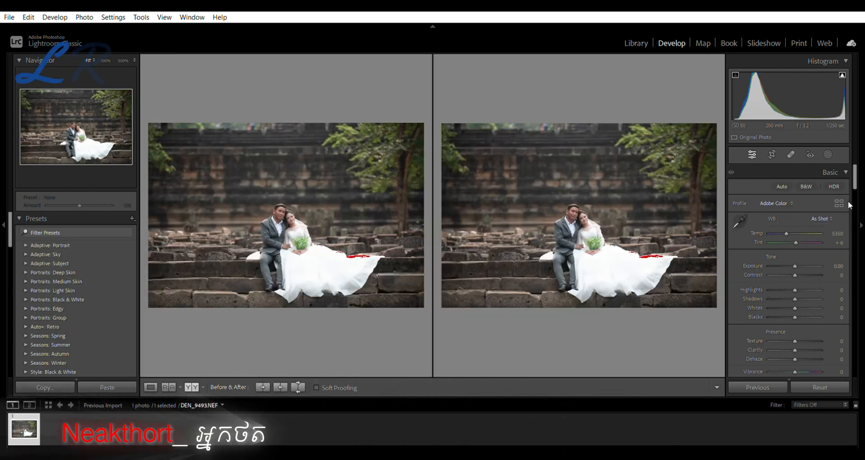
key("shift+m")
left_click_drag(580, 207, 586, 206)
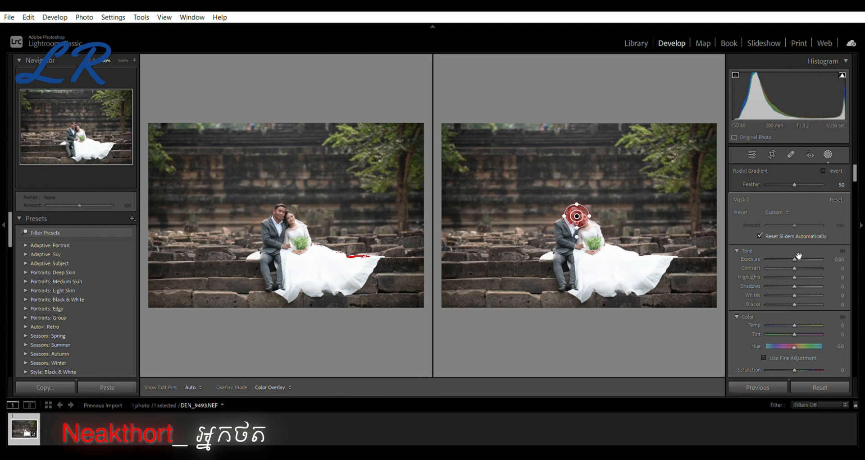
key("z")
key("z")
key("z")
key("z")
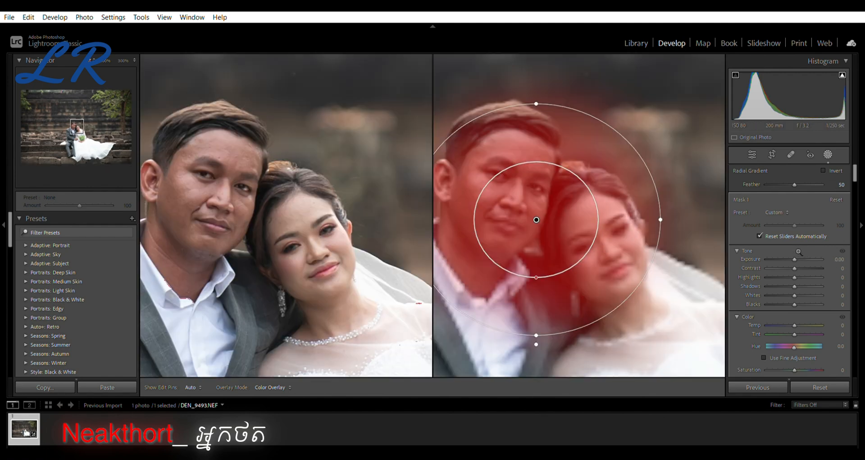
key("z")
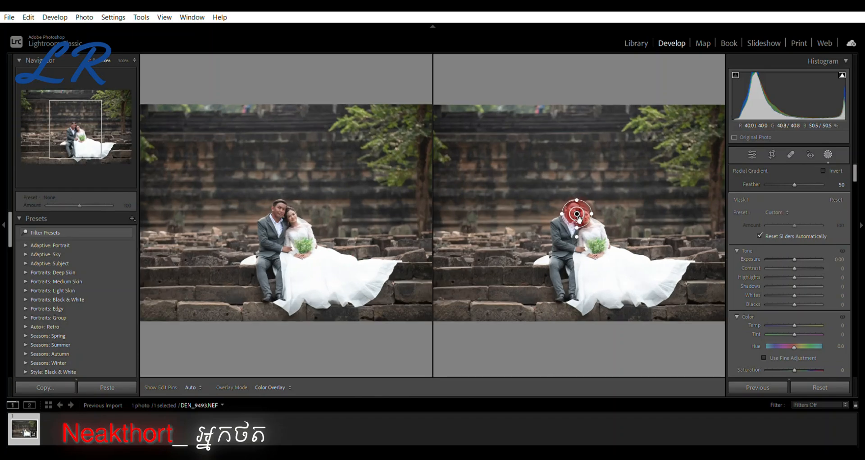
Set the face mask's Exposure to 0.50, Contrast 9, Highlights 21, Shadows 12 and Blacks -7
left_click_drag(795, 259, 798, 247)
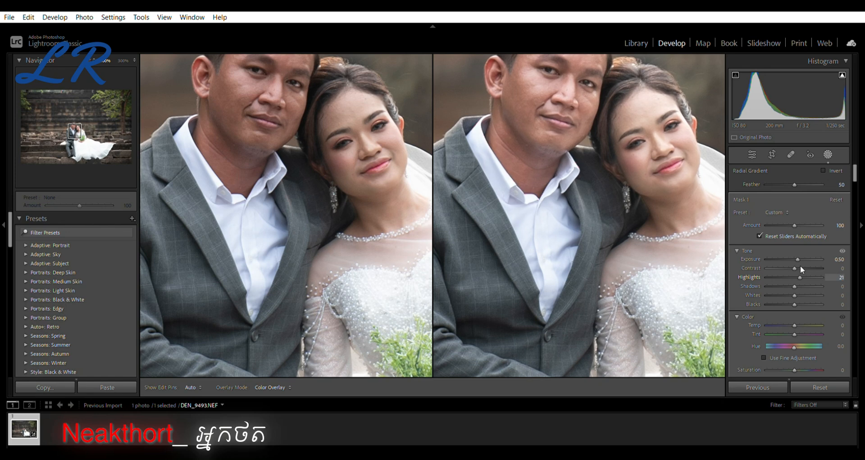
left_click_drag(795, 286, 797, 257)
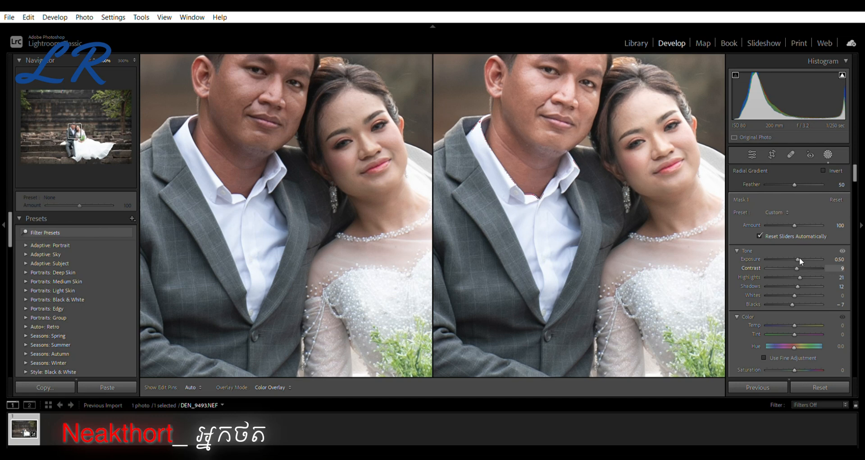
scroll(797, 255, "down", 3)
scroll(791, 315, "up", 3)
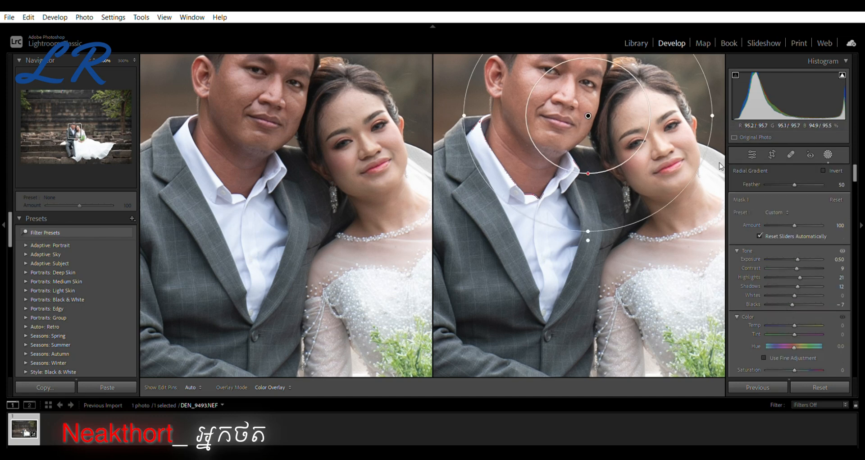
key("z")
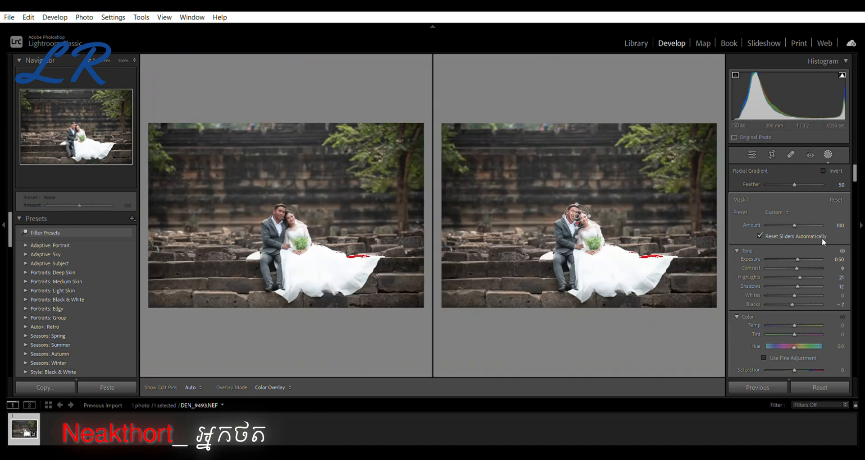
Adjust the whole photo's tone to Exposure +0.09, Contrast +4, Highlights -100, Shadows +12, Whites -49 and Blacks -26
left_click(828, 154)
left_click_drag(795, 299, 764, 290)
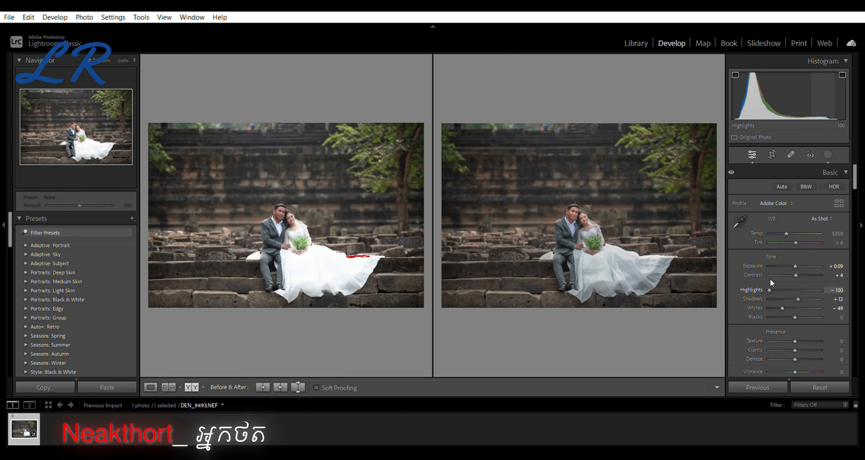
left_click_drag(795, 317, 793, 307)
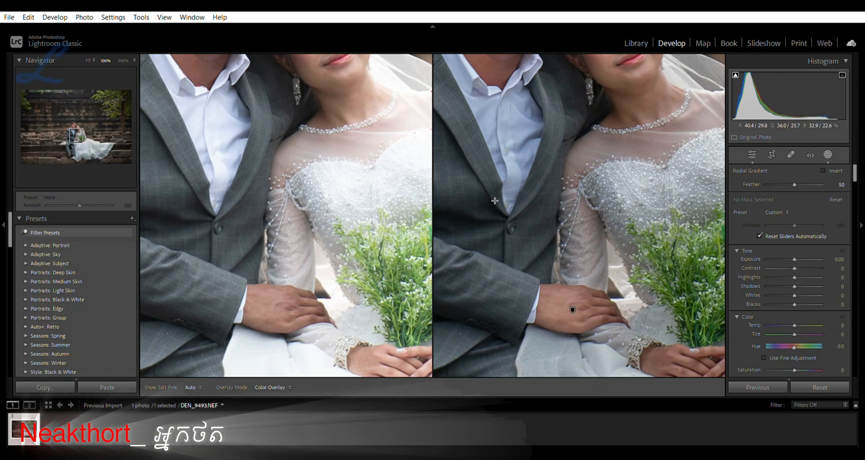
Replace the stray radial mask with one over the bride's clasped hands and set its Exposure to 0.50
left_click_drag(608, 309, 625, 262)
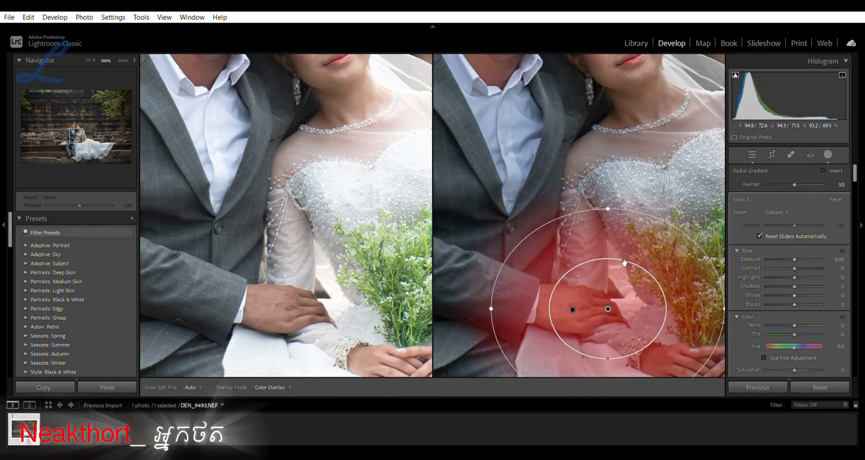
key("Delete")
left_click_drag(649, 286, 599, 163)
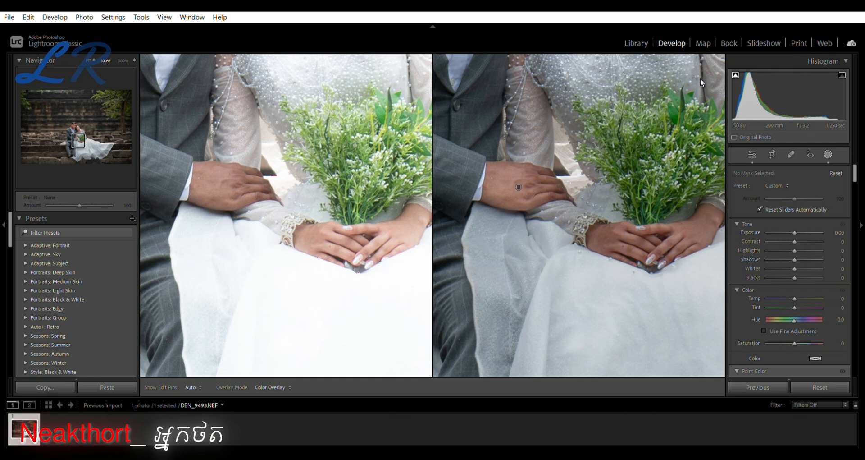
key("shift+m")
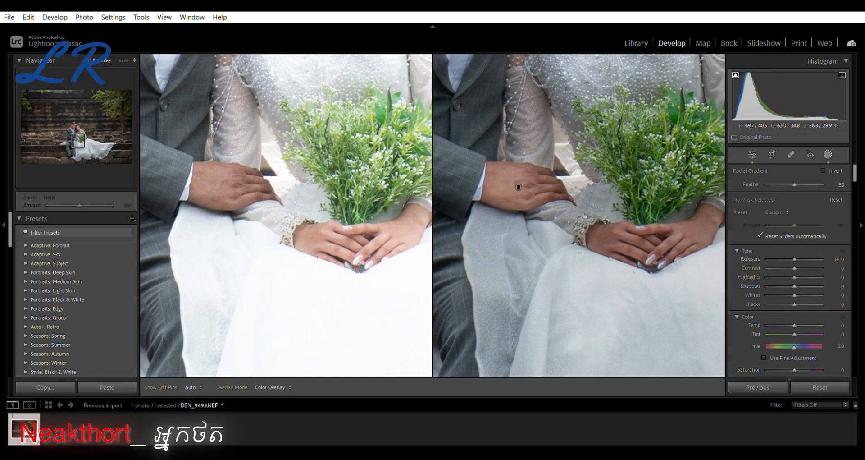
mouse_move(597, 221)
left_mouse_down()
mouse_move(644, 242)
mouse_move(650, 229)
mouse_move(711, 231)
left_mouse_up()
left_click_drag(656, 236, 663, 236)
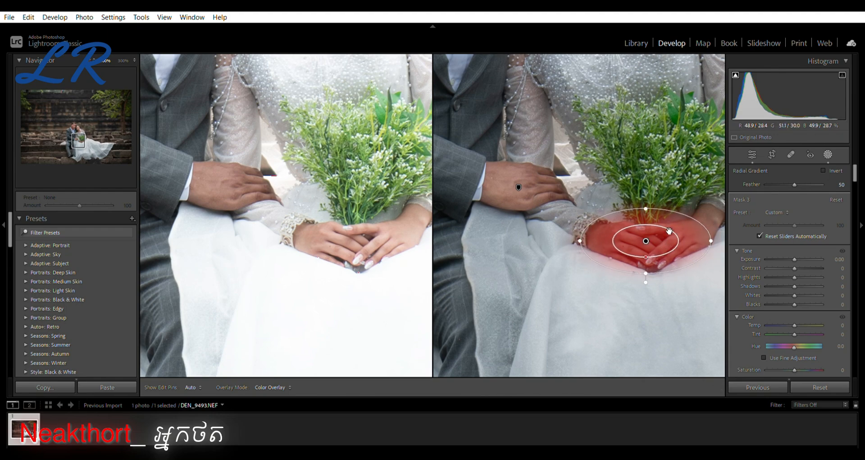
left_click_drag(794, 259, 798, 249)
left_click_drag(641, 211, 645, 332)
left_click_drag(563, 116, 627, 282)
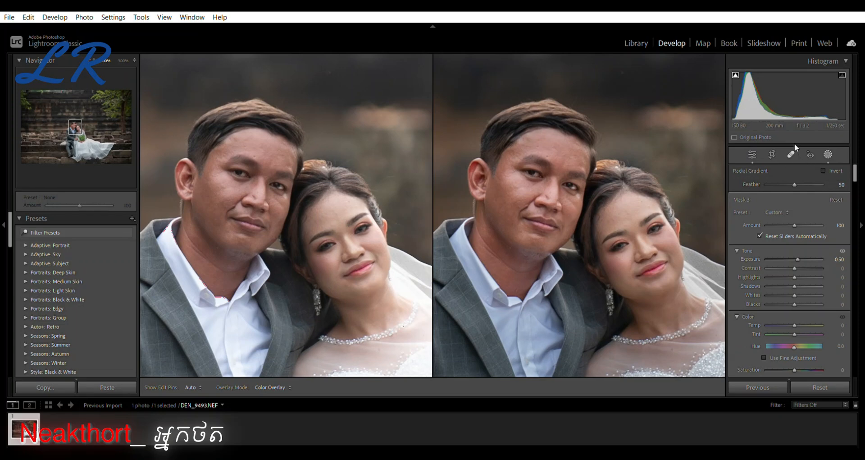
left_click(828, 154)
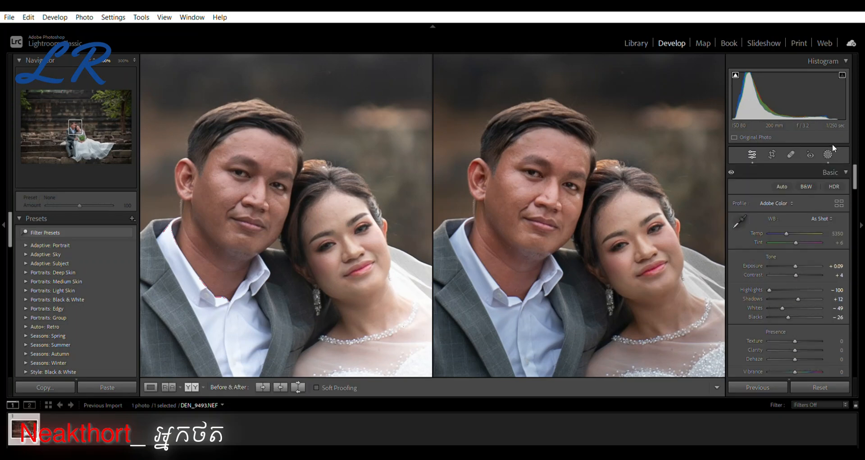
Set the photo's Texture to +4, Clarity to -12, Vibrance to +7 and Saturation to +2
key("z")
scroll(795, 265, "down", 3)
mouse_move(795, 266)
left_mouse_down()
mouse_move(786, 266)
mouse_move(803, 266)
mouse_move(791, 273)
left_mouse_up()
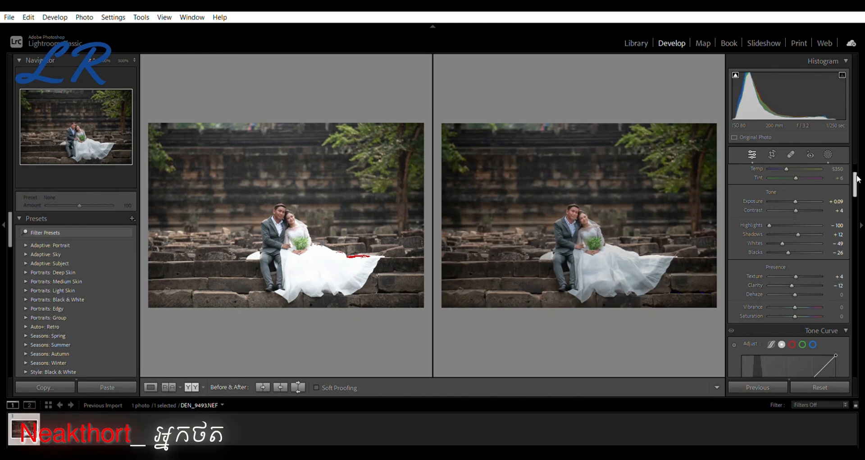
left_click_drag(856, 176, 856, 185)
left_click_drag(814, 219, 795, 231)
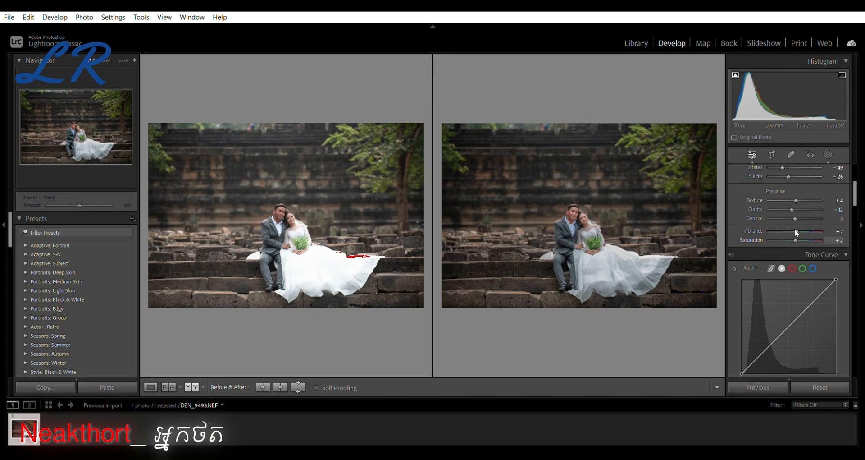
Set the HSL luminance to Red +24, Orange +34, Yellow +15, Green +40 and Aqua +13
scroll(797, 232, "down", 8)
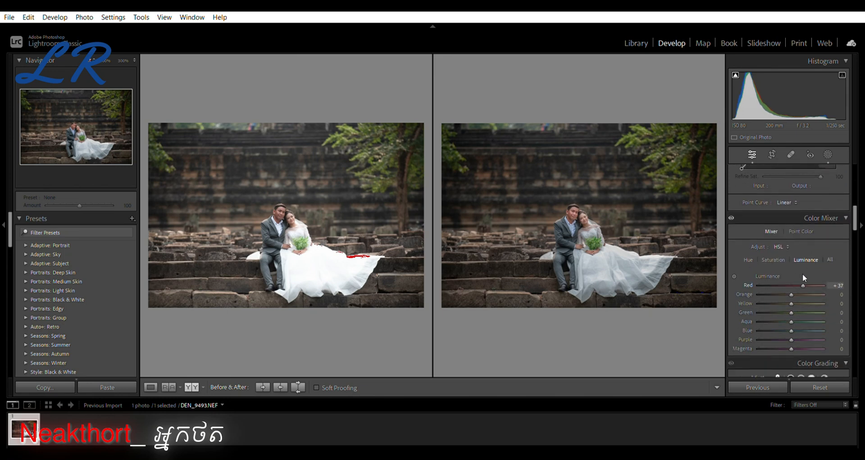
left_click_drag(791, 303, 838, 312)
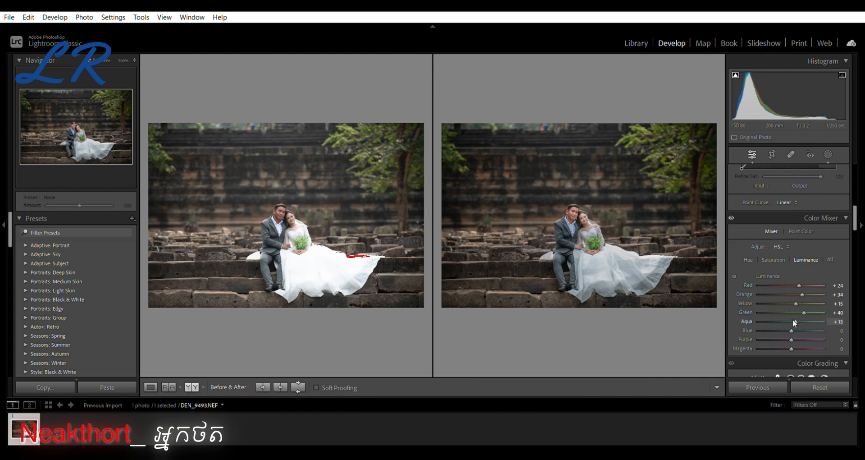
Set the HSL saturation to Red +17, Orange +5, Yellow -6 and Green -13, and check the faces up close
left_click(782, 261)
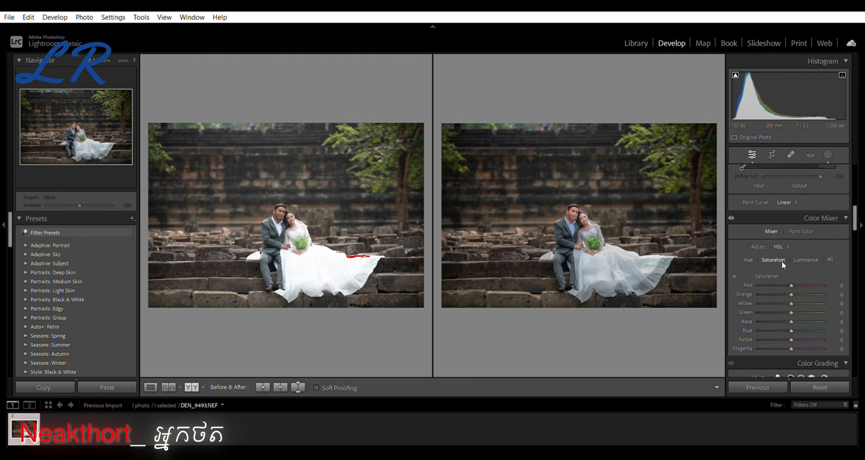
left_click_drag(792, 291, 792, 317)
left_click(579, 223)
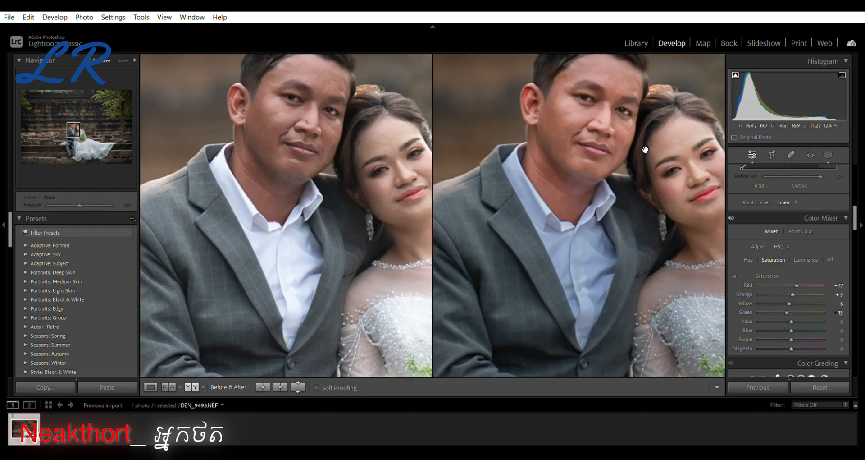
left_click(650, 207)
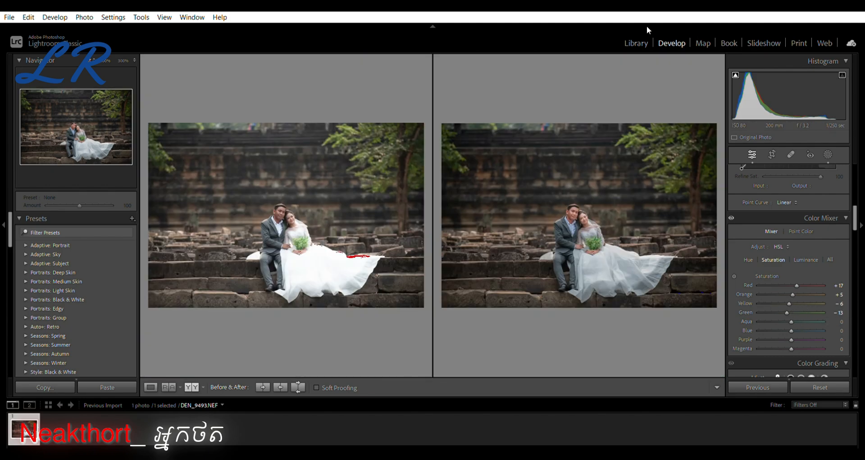
Switch to DEN_9493.jpg in Photoshop and duplicate its Background layer
left_click(636, 43)
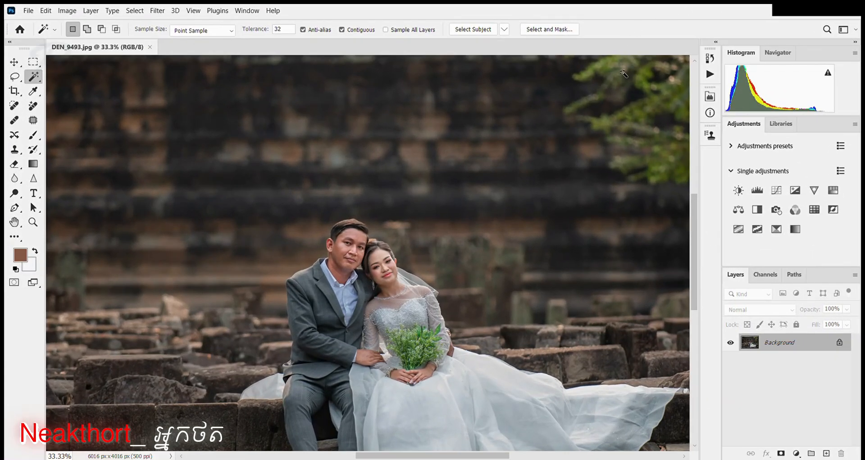
left_click(363, 279, "alt")
left_click(363, 279, "alt")
left_click(352, 271, "ctrl")
left_click(353, 270, "ctrl")
left_click(352, 270, "ctrl")
left_click(353, 270, "ctrl")
left_click(391, 272, "ctrl")
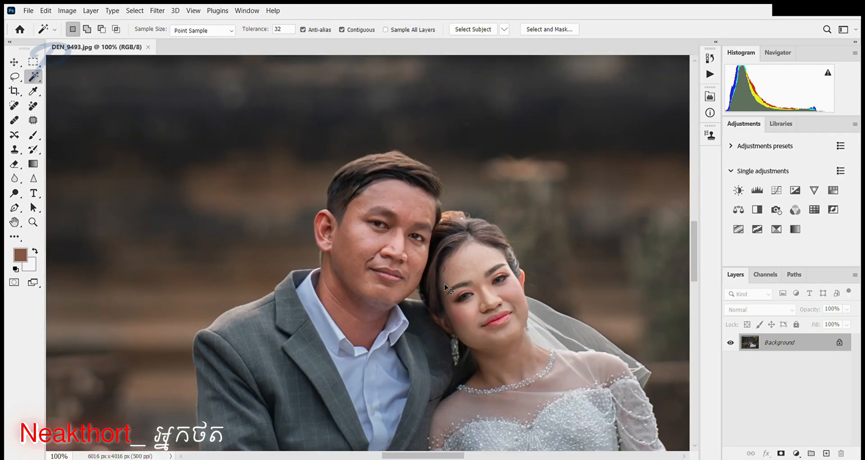
key("ctrl+j")
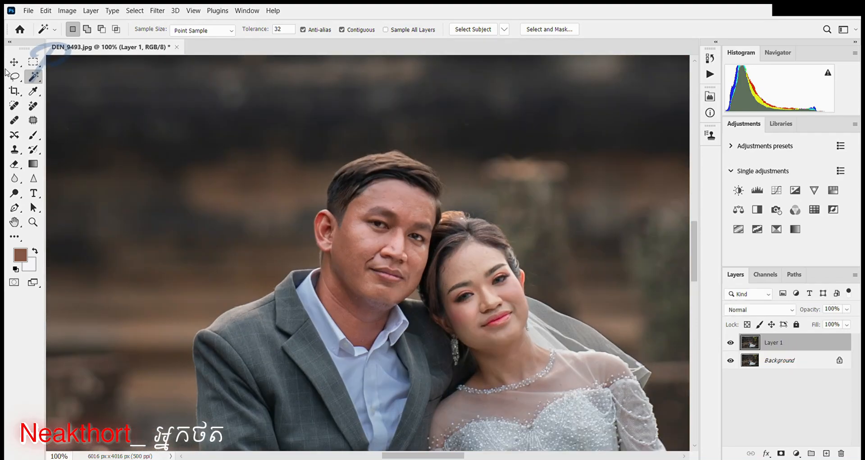
Select the couple's faces and the bride's neck and upper chest with the Quick Selection tool
right_click(33, 73)
left_click(57, 86)
left_click_drag(354, 280, 383, 216)
left_click_drag(480, 338, 450, 280)
mouse_move(484, 286)
left_mouse_down()
mouse_move(510, 306)
mouse_move(446, 342)
left_mouse_up()
left_click(453, 264, "alt")
mouse_move(442, 222)
left_mouse_down()
mouse_move(467, 252)
mouse_move(333, 107)
left_mouse_up()
scroll(455, 228, "down", 1)
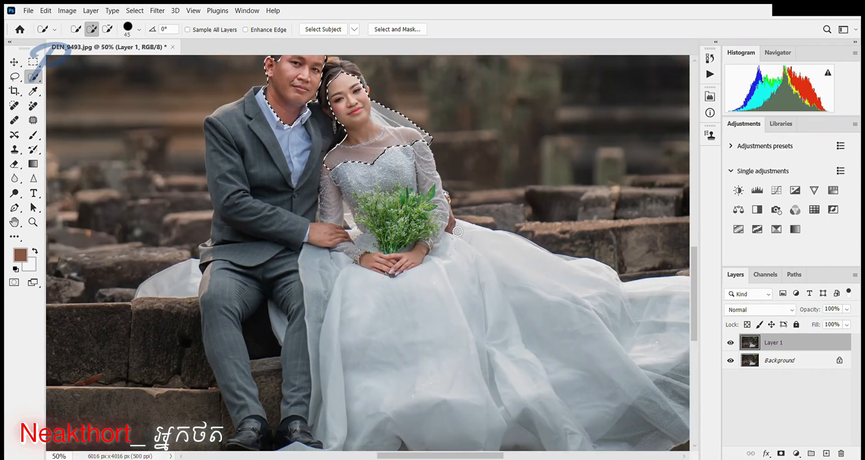
Add the couple's hands to the skin selection with a 35 px brush and subtract the excess areas
scroll(452, 232, "up", 3)
key("bracketleft")
key("bracketleft")
left_click_drag(475, 246, 472, 223)
mouse_move(471, 181)
left_mouse_down()
mouse_move(435, 159)
mouse_move(451, 212)
left_mouse_up()
mouse_move(358, 344)
left_mouse_down()
mouse_move(261, 410)
mouse_move(151, 372)
left_mouse_up()
scroll(135, 347, "down", 1)
left_click_drag(126, 329, 227, 344)
left_click_drag(194, 336, 151, 318)
left_click_drag(158, 248, 174, 306, "alt")
left_click_drag(189, 361, 214, 356, "alt")
left_click_drag(291, 148, 351, 223)
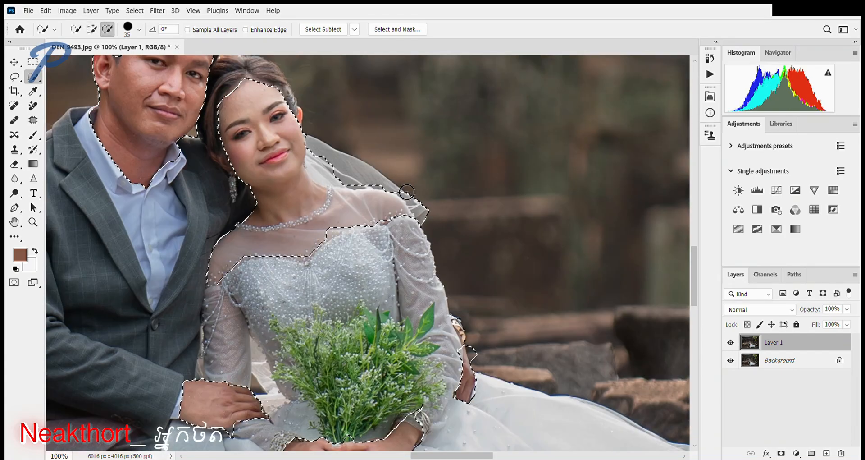
scroll(230, 214, "down", 1)
Lasso the couple's faces and the bride's neckline, and reduce the Dodge tool's brush to 125 px
key("l")
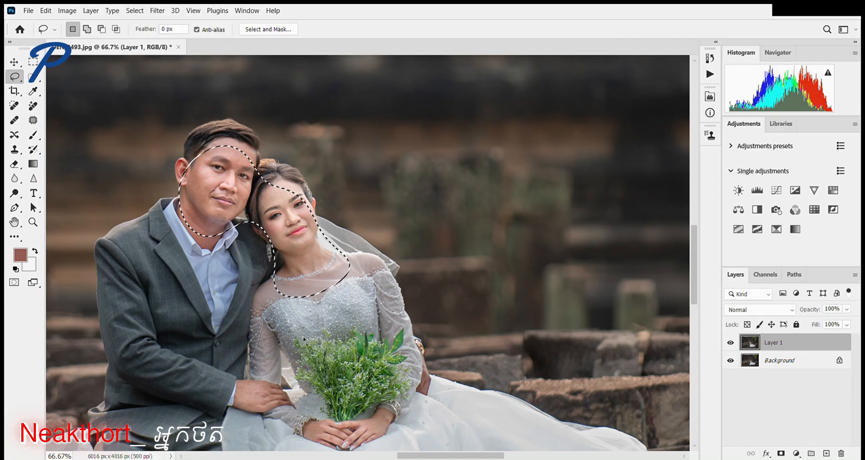
key("ctrl+minus")
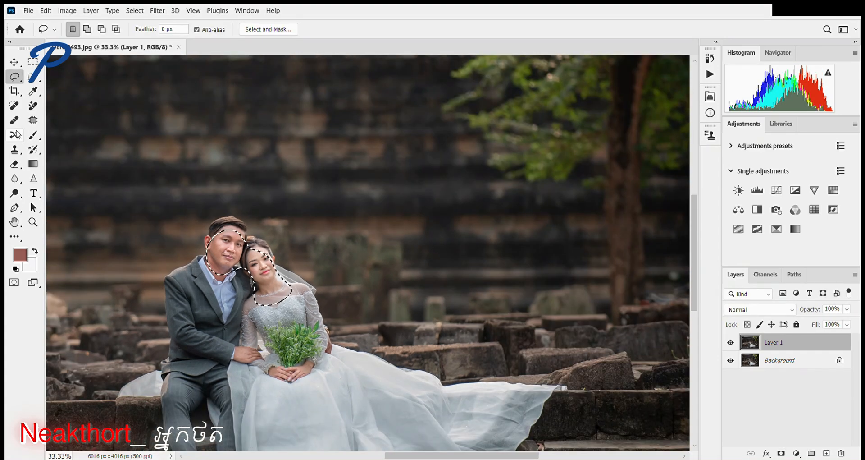
key("o")
key("ctrl+plus")
key("ctrl+plus")
key("ctrl+plus")
key("bracketleft")
key("bracketleft")
key("bracketleft")
key("bracketleft")
key("bracketleft")
key("bracketleft")
key("bracketleft")
key("bracketleft")
key("bracketleft")
key("bracketleft")
key("ctrl+minus")
key("ctrl+minus")
key("bracketleft")
key("bracketleft")
key("bracketleft")
key("bracketleft")
key("bracketleft")
key("bracketleft")
key("bracketleft")
key("bracketleft")
key("bracketleft")
key("bracketleft")
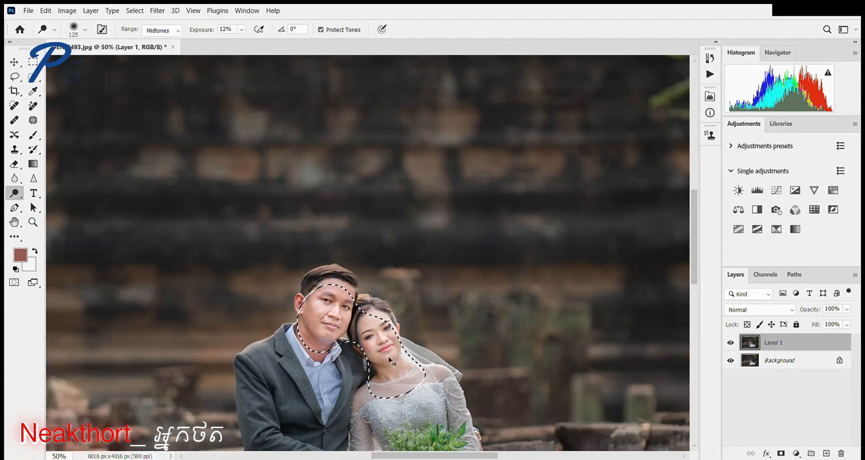
Lasso the hand behind the bride's waist and apply a Curves adjustment to it
scroll(342, 384, "down", 1)
scroll(387, 347, "up", 5)
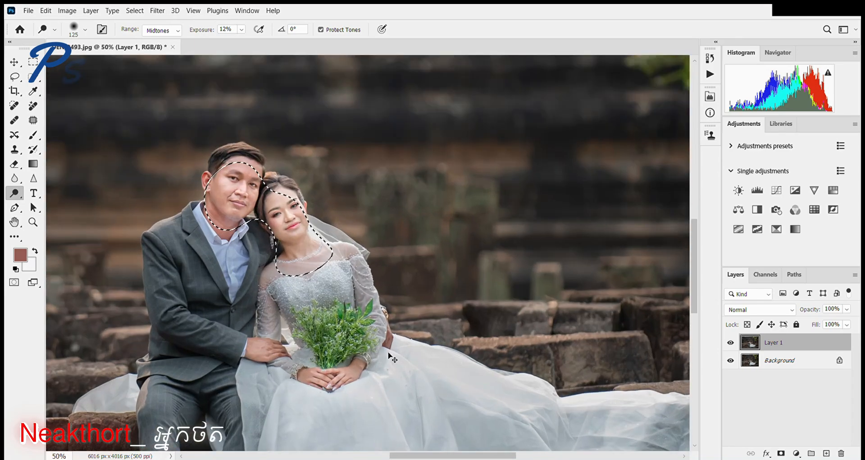
key("l")
mouse_move(414, 439)
left_mouse_down()
mouse_move(368, 387)
mouse_move(364, 185)
left_mouse_up()
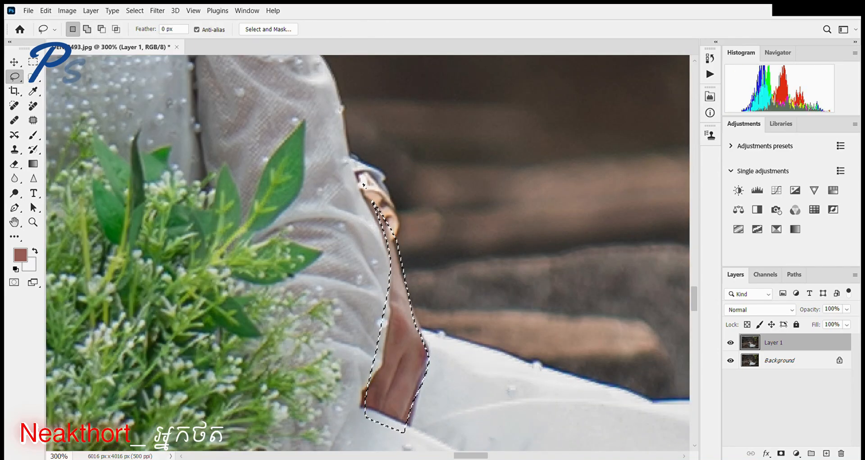
scroll(382, 323, "down", 1)
key("Return")
key("ctrl+m")
key("Return")
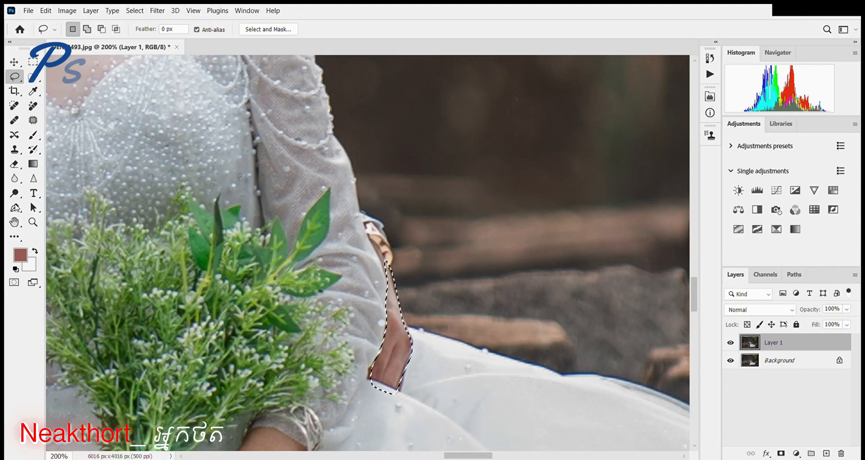
Deselect the hand behind the bride's waist, brush it with the Dodge tool, and compare by undoing and redoing the edits
left_click(14, 193)
key("ctrl+d")
scroll(373, 387, "down", 3)
left_click_drag(381, 392, 397, 356)
key("ctrl+z")
key("ctrl+z")
key("ctrl+shift+z")
key("ctrl+shift+z")
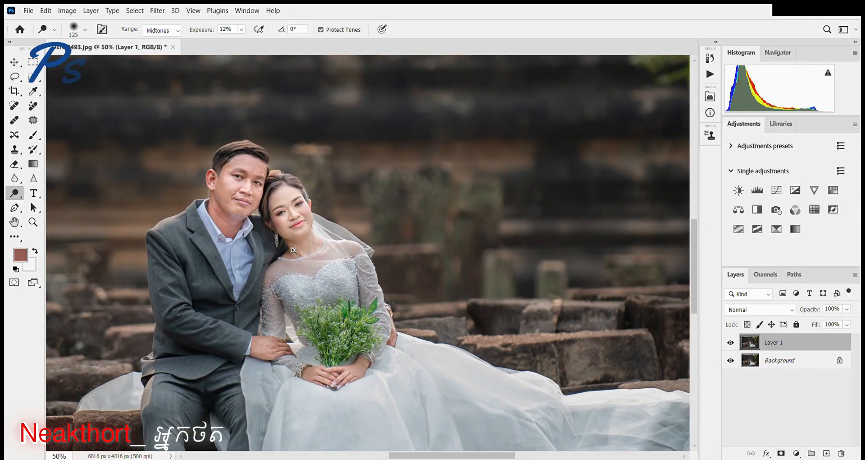
Lasso the groom's lips, apply an image adjustment to them, and deselect
scroll(247, 201, "up", 3)
key("l")
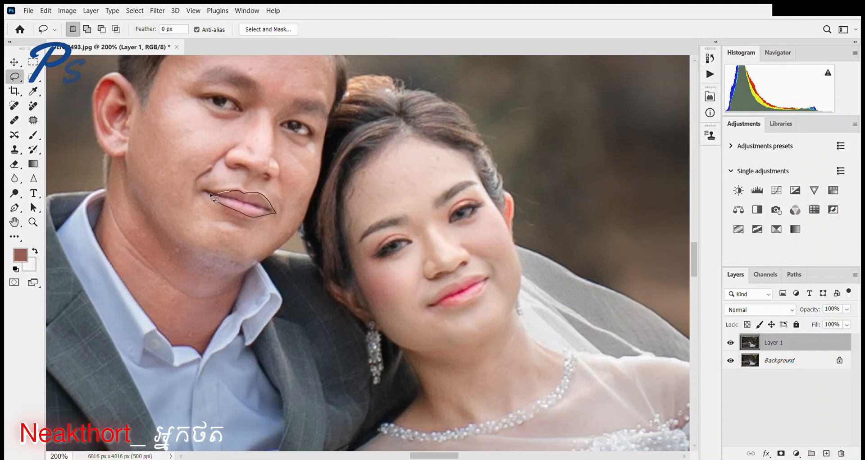
left_click_drag(211, 196, 212, 196)
key("i")
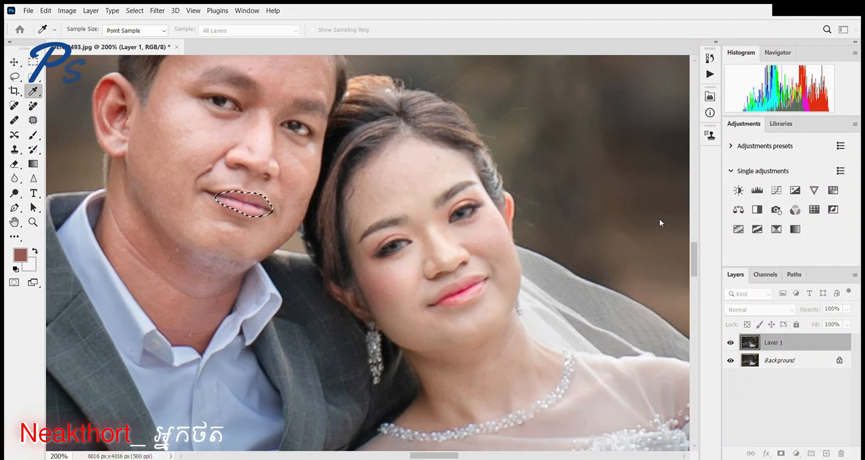
left_click(740, 188)
key("ctrl+d")
Darken the contours around the bride's eyebrow, forehead and hairline with the Burn tool at 11% exposure, using a 20 to 60 px brush
key("shift+o")
key("bracketleft")
key("bracketleft")
key("bracketleft")
key("bracketleft")
key("bracketleft")
key("bracketleft")
key("bracketleft")
key("bracketleft")
key("bracketleft")
key("bracketleft")
key("bracketleft")
key("bracketleft")
key("bracketleft")
key("bracketleft")
key("bracketleft")
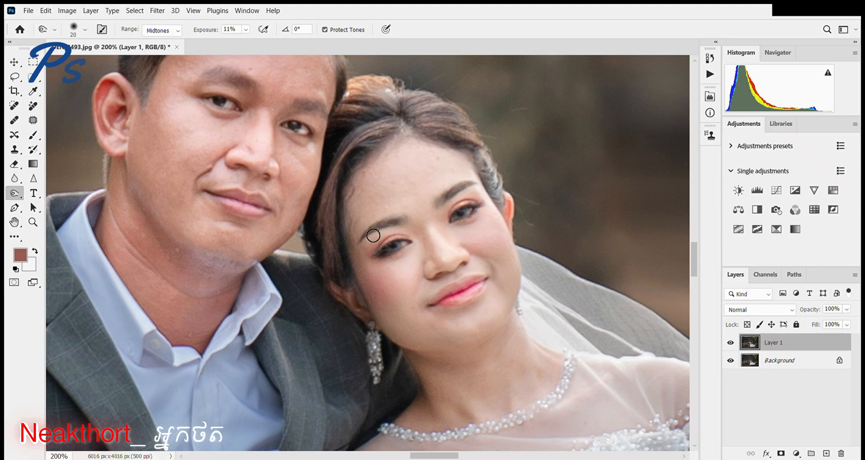
key("bracketright")
key("bracketright")
key("bracketright")
key("bracketright")
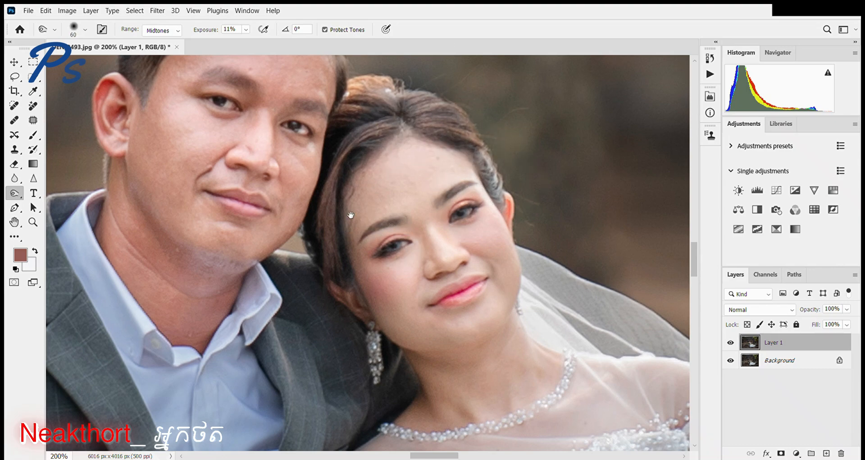
left_click_drag(350, 216, 404, 375)
scroll(347, 180, "down", 1)
scroll(404, 295, "up", 1)
left_click_drag(358, 252, 324, 147)
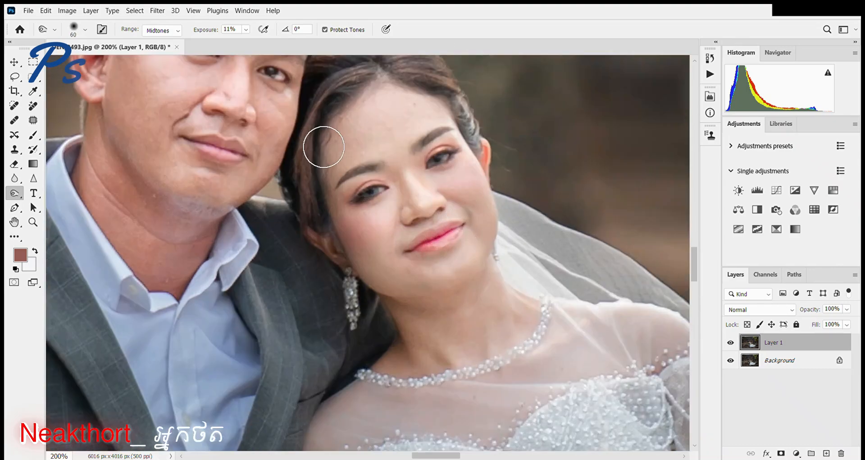
scroll(324, 147, "down", 1)
scroll(333, 104, "down", 1)
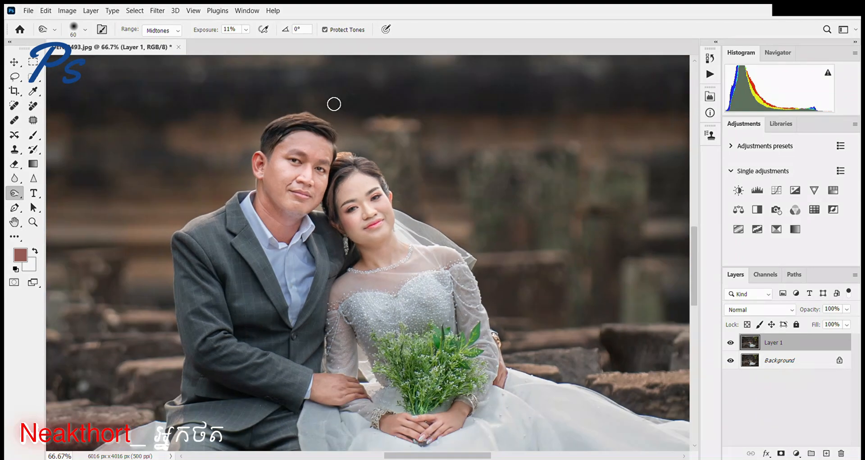
Compare Layer 1 with the original, duplicate the Background layer, and reduce Layer 1's Fill to about 58%
scroll(349, 280, "down", 5)
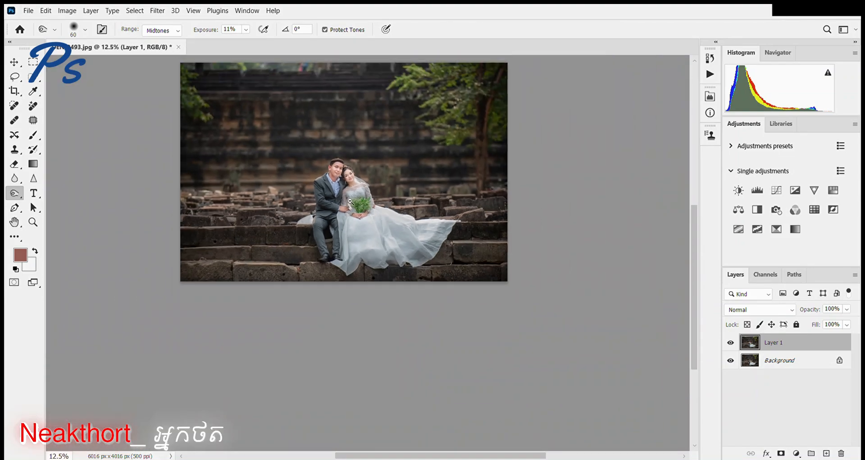
scroll(348, 279, "up", 1)
scroll(348, 279, "up", 1)
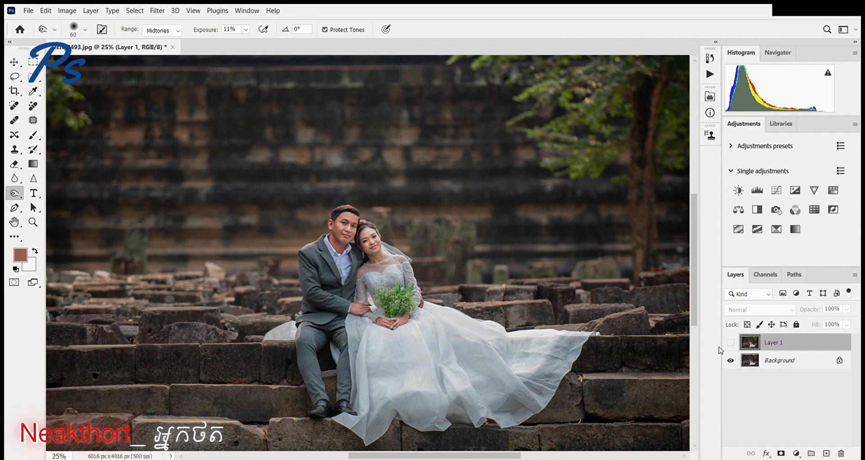
scroll(350, 222, "up", 1)
left_click(845, 328)
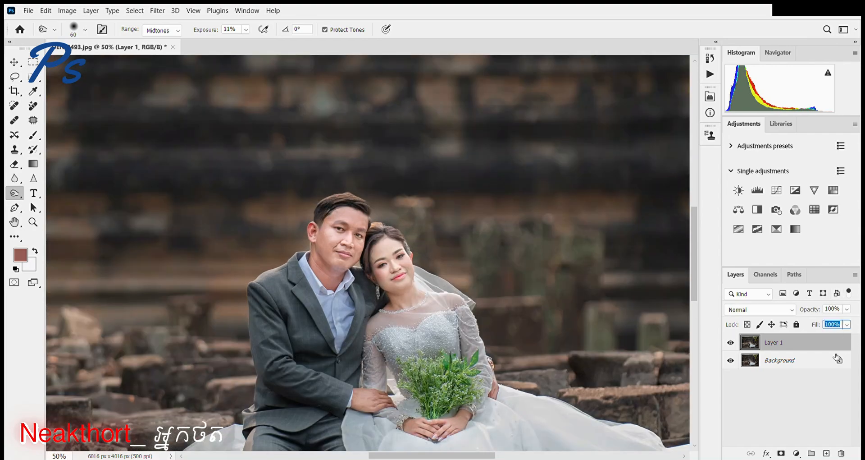
key("ctrl+z")
left_click(845, 343)
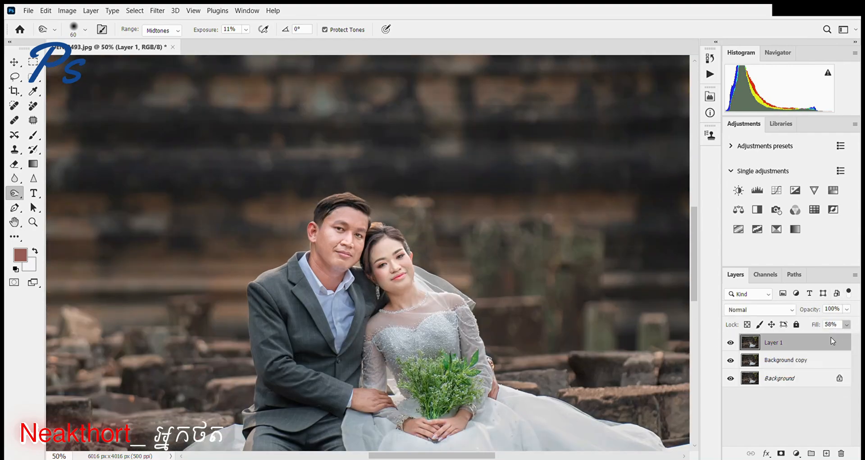
left_click_drag(836, 341, 831, 340)
Hide Layer 1 and brighten the bouquet on the Background copy layer using the Dodge tool at 22% exposure with a 300 px brush
left_click(814, 363)
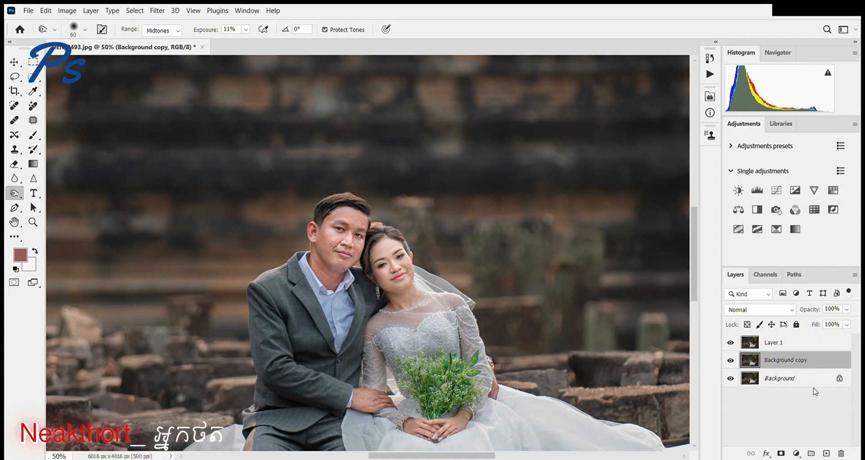
key("ctrl+minus")
key("ctrl+minus")
key("ctrl+minus")
key("shift+o")
key("bracketright")
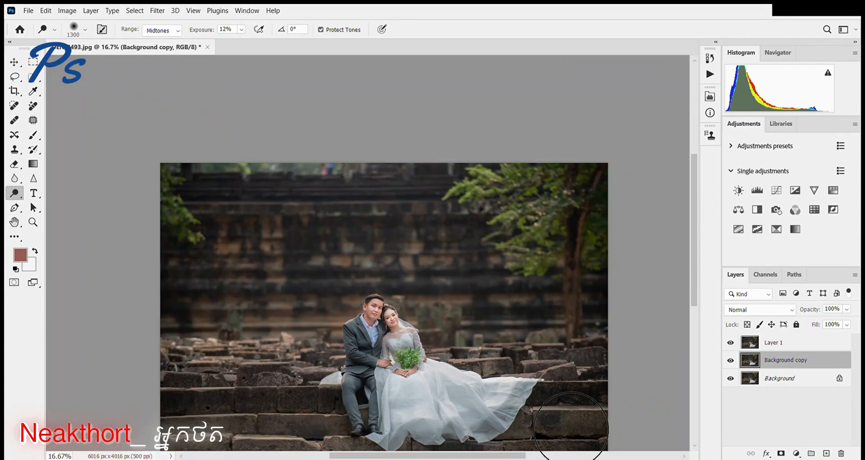
scroll(431, 343, "up", 4)
left_click_drag(247, 43, 252, 43)
left_click(731, 343)
key("bracketright")
key("bracketright")
key("bracketright")
left_click_drag(360, 367, 377, 381)
left_click_drag(316, 365, 372, 405)
scroll(310, 377, "down", 1)
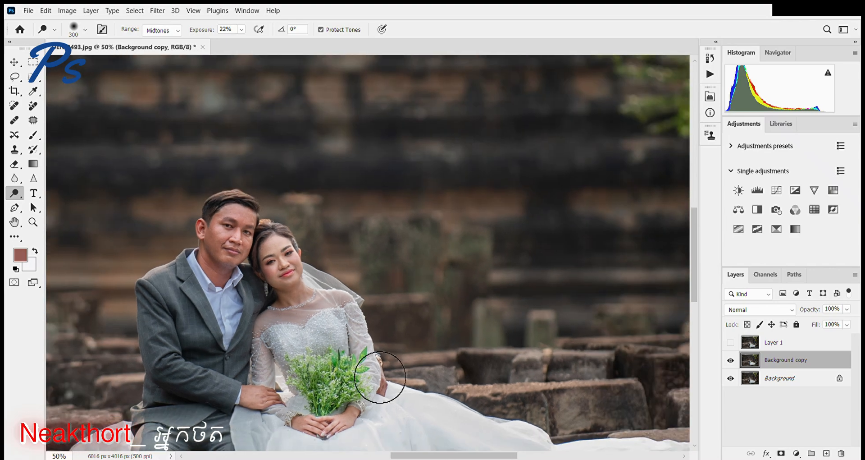
scroll(344, 348, "down", 3)
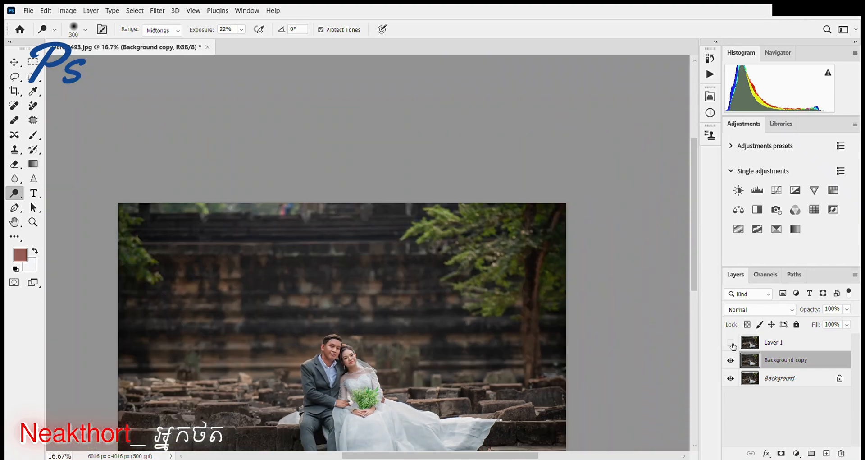
Show Layer 1 again and readjust its Fill to balance the retouching, comparing the image with the layer hidden
left_click(731, 343)
left_click(787, 343)
scroll(412, 378, "down", 1)
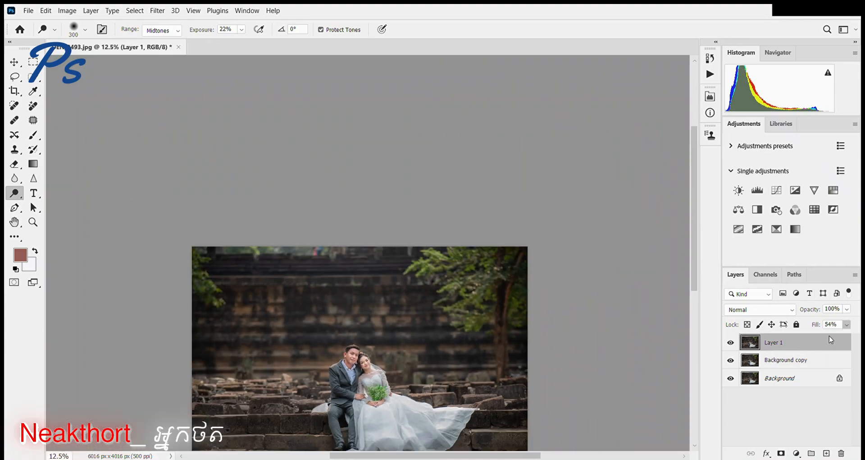
left_click_drag(787, 335, 836, 335)
scroll(384, 371, "up", 2)
scroll(385, 374, "up", 5)
left_click(731, 342)
left_click(731, 342)
left_click(847, 325)
left_click(843, 337)
Merge Layer 1 with the Background copy layer and duplicate the merged layer
left_click(799, 361, "ctrl")
key("ctrl+e")
left_click(199, 250, "ctrl+alt")
left_click_drag(199, 250, 369, 218)
key("ctrl+j")
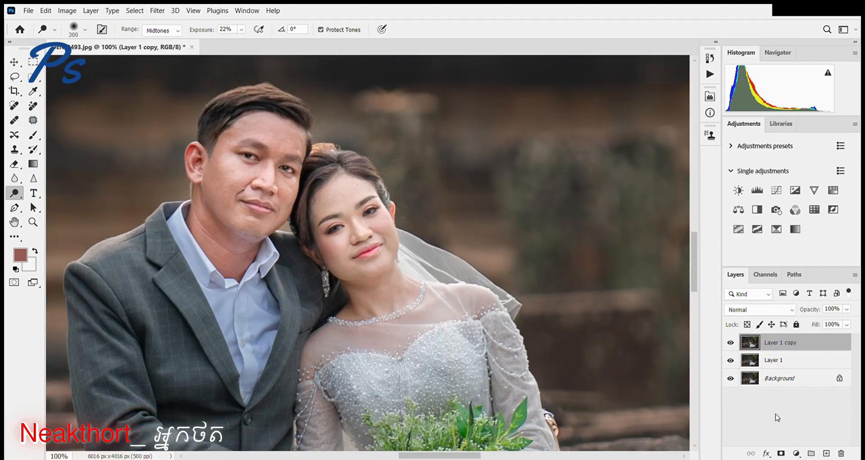
Patch the uneven skin on the groom's neck above the shirt collar
left_click(263, 250, "ctrl")
left_click(263, 250, "ctrl")
key("j")
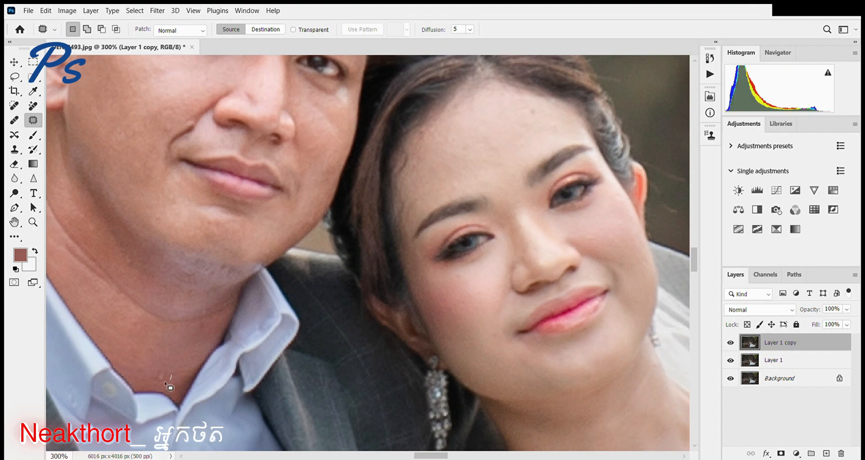
left_click_drag(534, 178, 523, 313)
key("ctrl+1")
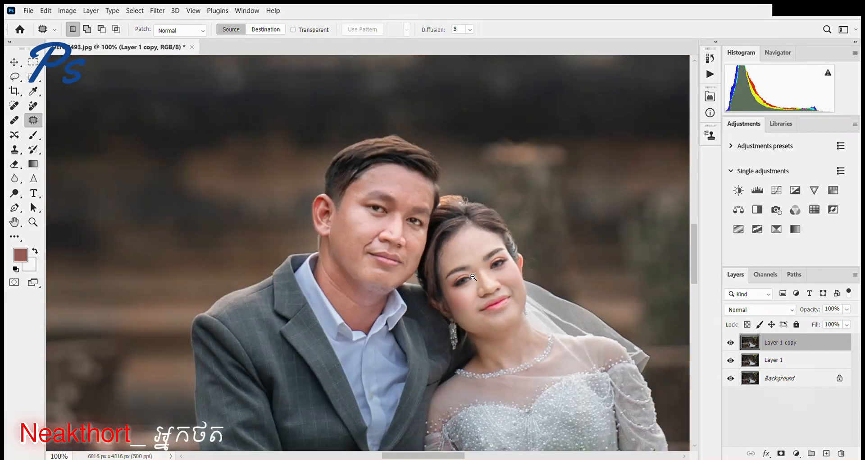
Darken the groom's eyes using the Burn tool at 11% exposure with a 15 px brush
key("o")
key("shift+o")
key("ctrl+plus")
key("ctrl+plus")
key("ctrl+plus")
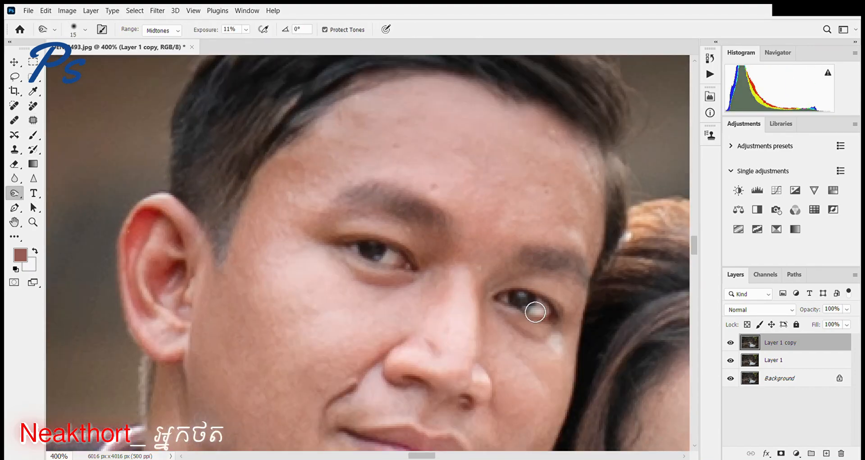
Patch the blemishes on the groom's forehead and the bride's forehead
key("j")
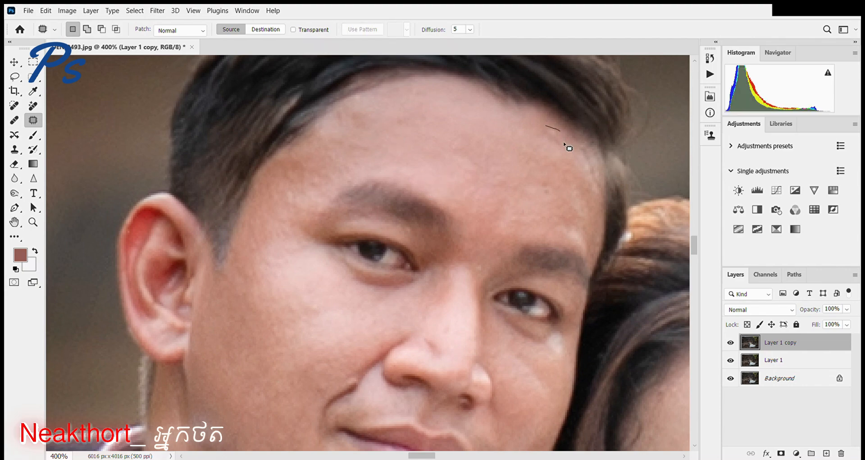
key("ctrl+minus")
key("ctrl+minus")
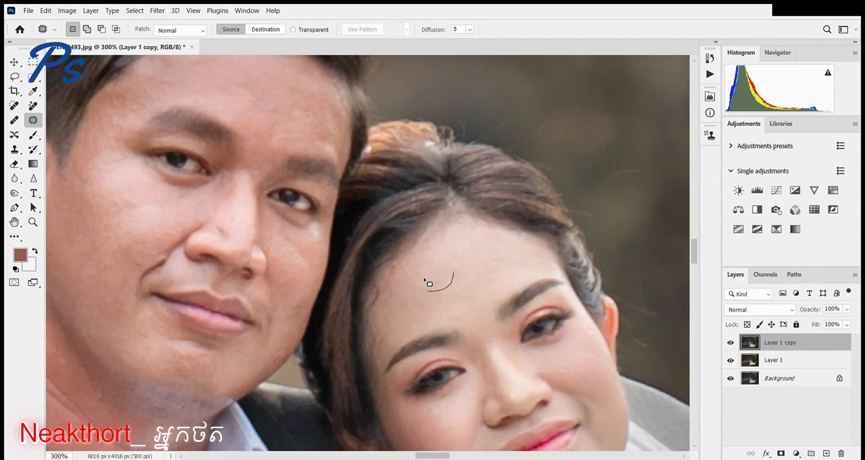
Duplicate the retouched layer, lower the copy's Fill to 30%, and give it an inverted layer mask
scroll(473, 279, "down", 7)
key("ctrl+j")
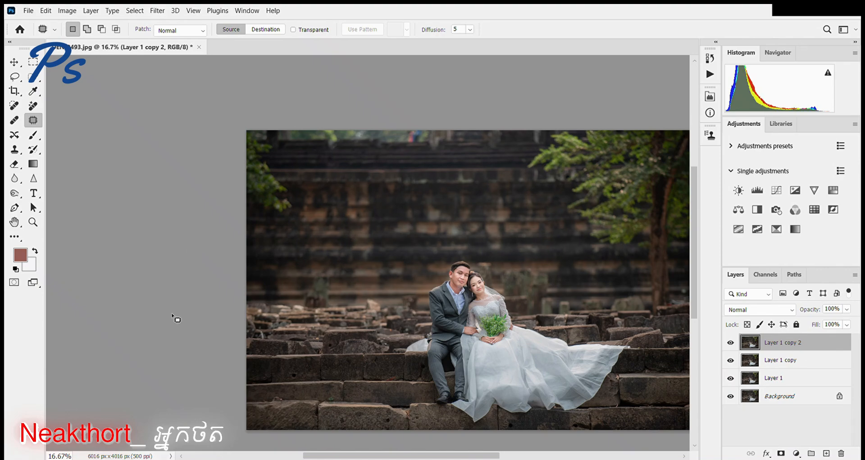
scroll(522, 310, "up", 6)
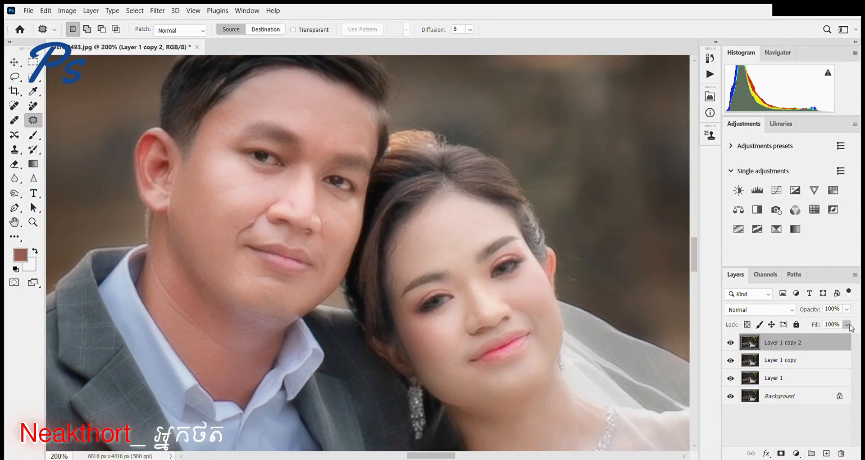
left_click_drag(833, 341, 828, 342)
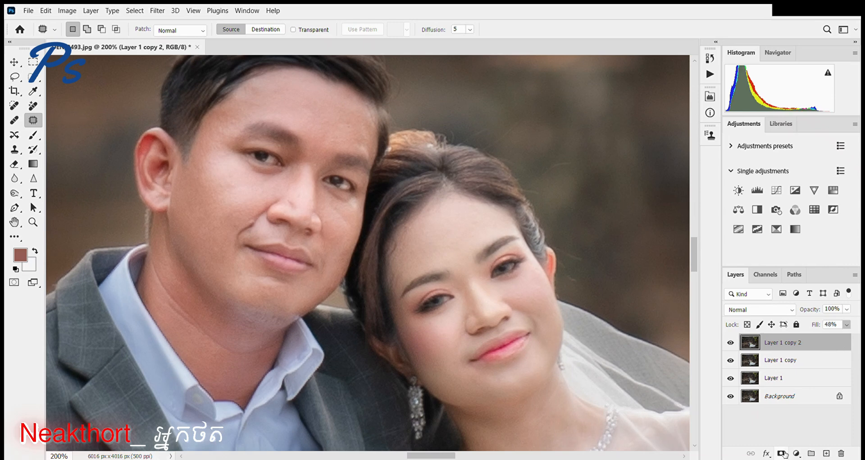
left_click(781, 452)
key("ctrl+i")
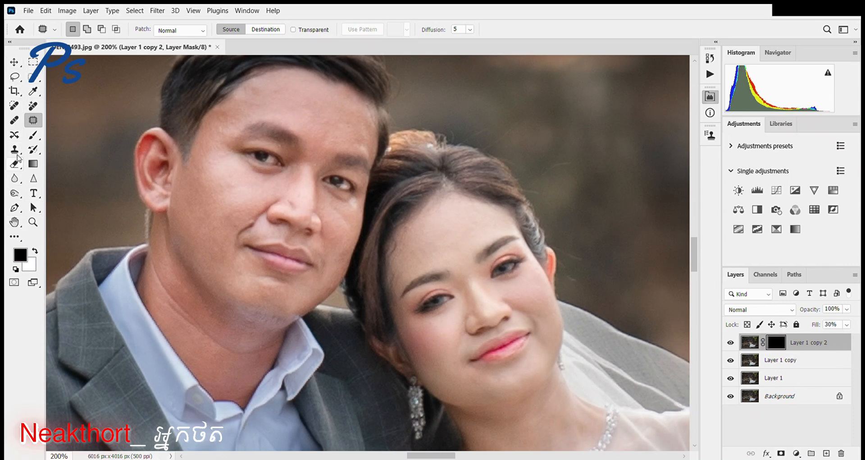
Paint white on the layer mask over the groom's facial skin with a 50 to 60 px brush at 50% flow
key("b")
key("bracketleft")
key("bracketleft")
key("bracketleft")
key("bracketleft")
key("bracketleft")
key("bracketleft")
key("bracketleft")
key("bracketleft")
key("bracketleft")
key("bracketleft")
key("bracketleft")
key("bracketleft")
key("bracketleft")
key("bracketleft")
key("bracketleft")
key("bracketleft")
key("bracketleft")
key("bracketleft")
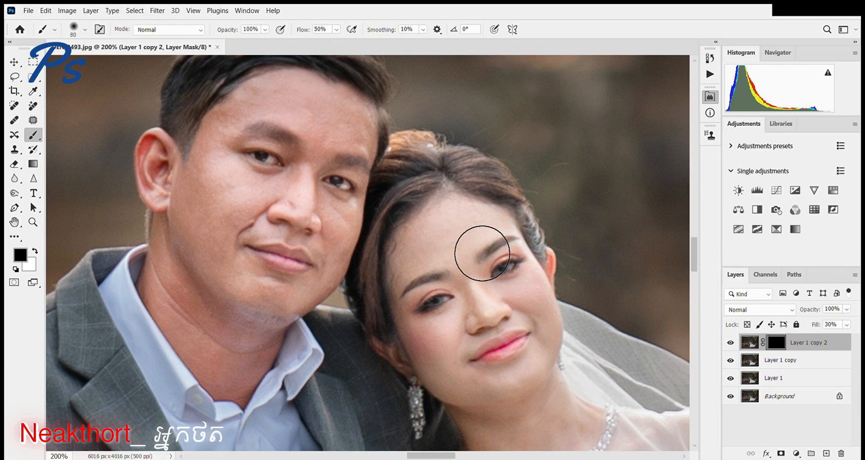
key("x")
key("bracketleft")
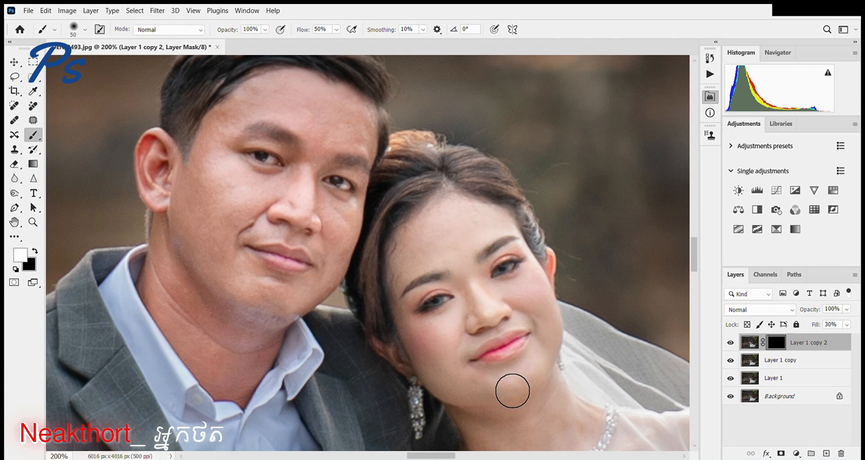
mouse_move(232, 159)
left_mouse_down()
mouse_move(367, 141)
mouse_move(389, 167)
mouse_move(357, 316)
mouse_move(232, 179)
mouse_move(298, 125)
mouse_move(359, 149)
mouse_move(377, 146)
left_mouse_up()
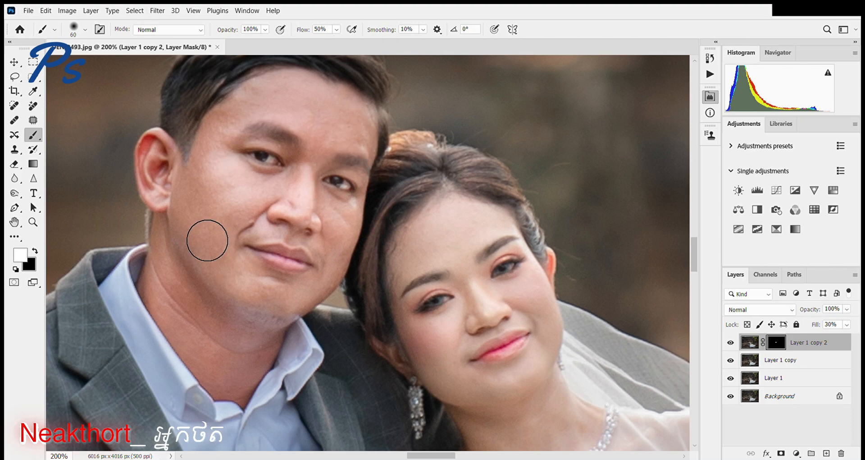
Raise the brush's flow to 64% and compare the retouching by toggling the layers' visibility
left_click(271, 324, "alt")
left_click_drag(342, 42, 349, 43)
left_click(731, 343)
left_click(730, 344)
left_click_drag(731, 360, 732, 398)
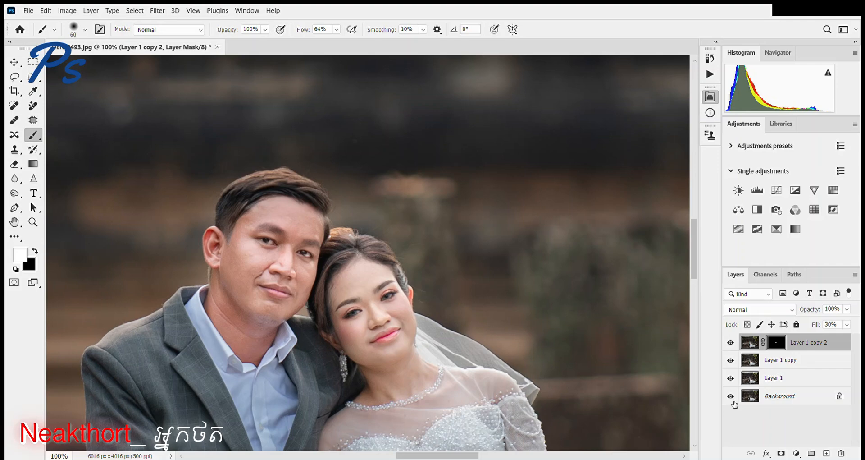
Paint white on the layer mask over the bride's face and neck with a brush of about 50 px
left_click(378, 314, "ctrl")
key("bracketright")
key("bracketright")
key("bracketright")
key("bracketleft")
key("bracketleft")
key("bracketleft")
key("bracketleft")
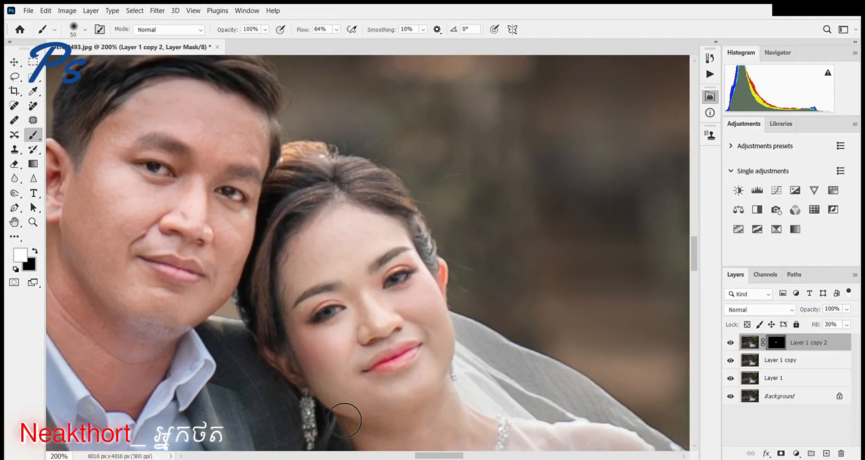
key("bracketright")
key("bracketright")
Paint white on the layer mask over the couple's hands with a 100 px brush and review the whole portrait
key("ctrl+minus")
key("ctrl+minus")
key("bracketright")
key("bracketright")
key("bracketright")
key("ctrl+minus")
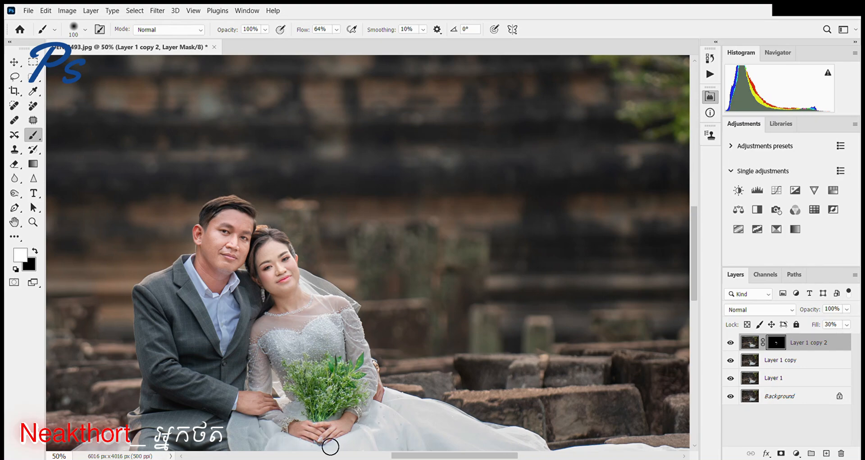
key("ctrl+minus")
key("ctrl+1")
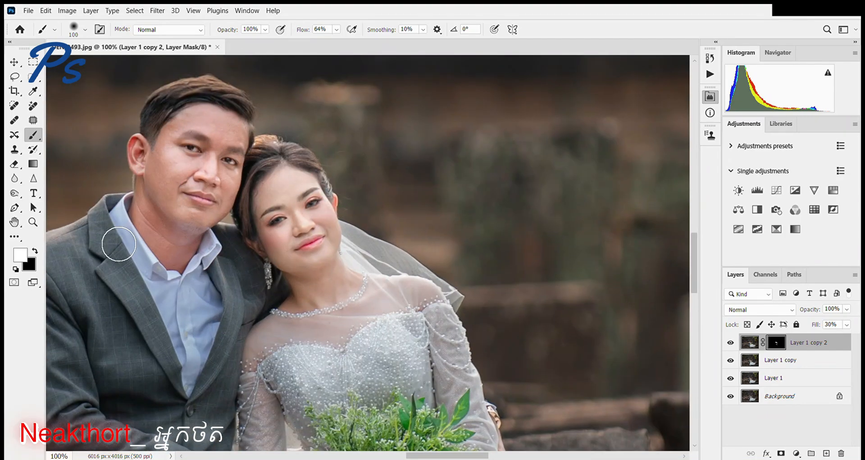
scroll(154, 221, "down", 2)
scroll(154, 221, "down", 3)
scroll(153, 221, "up", 4)
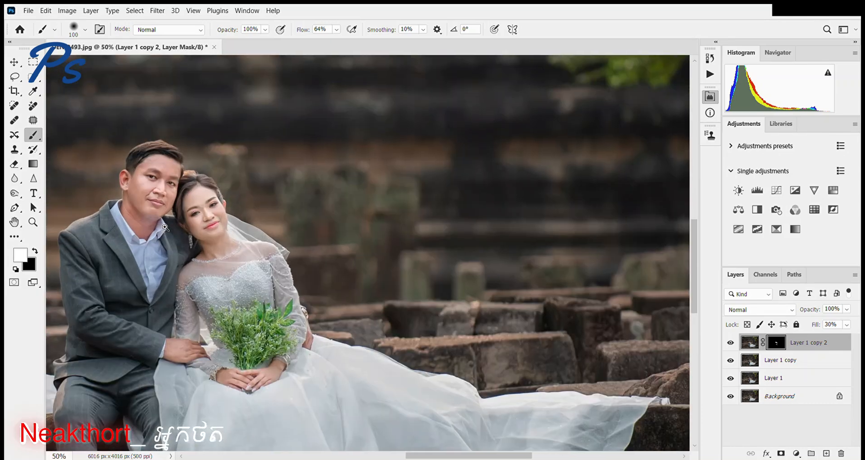
Merge Layer 1 copy 2 with Layer 1 copy and duplicate the merged layer
left_click(814, 363, "shift")
key("ctrl+e")
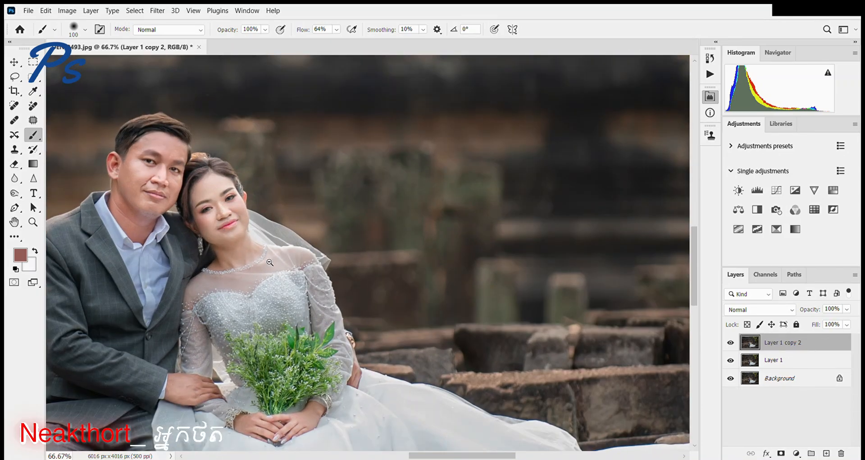
scroll(265, 261, "down", 3)
key("ctrl+j")
key("ctrl+z")
key("ctrl+j")
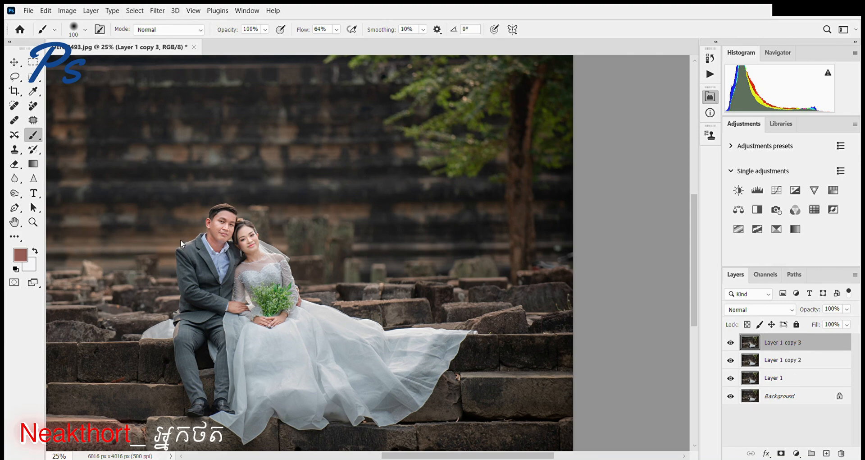
Turn Layer 1 copy 3 into a grey High Pass detail layer, hide it and select Layer 1 copy 2
key("b")
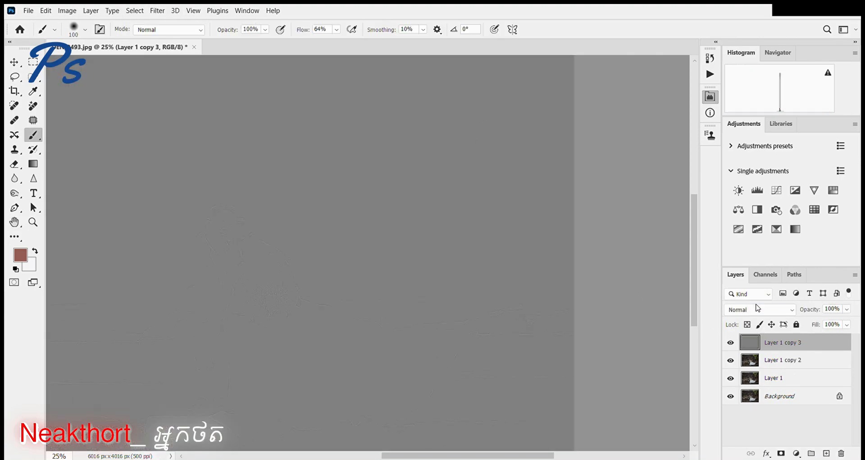
left_click(730, 342)
left_click(784, 360)
left_click(303, 239, "ctrl")
left_click(303, 240, "ctrl")
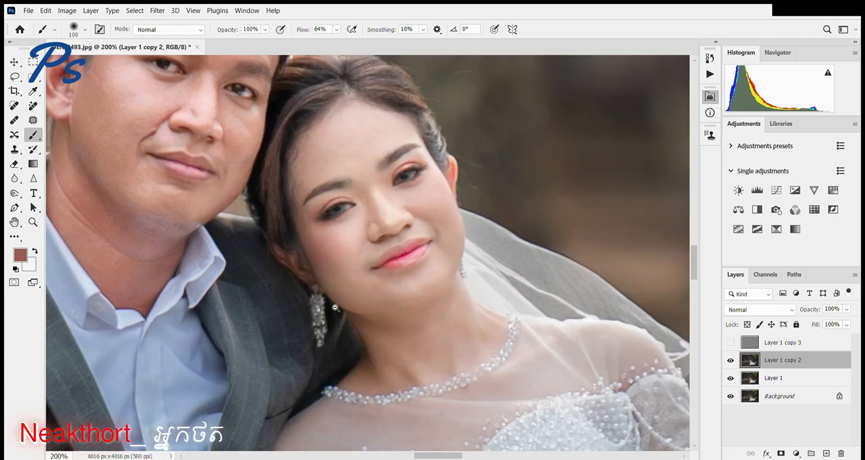
left_click(369, 325, "ctrl+alt")
left_click(375, 329, "ctrl")
left_click(372, 333, "ctrl+alt")
left_click(359, 332, "ctrl+alt")
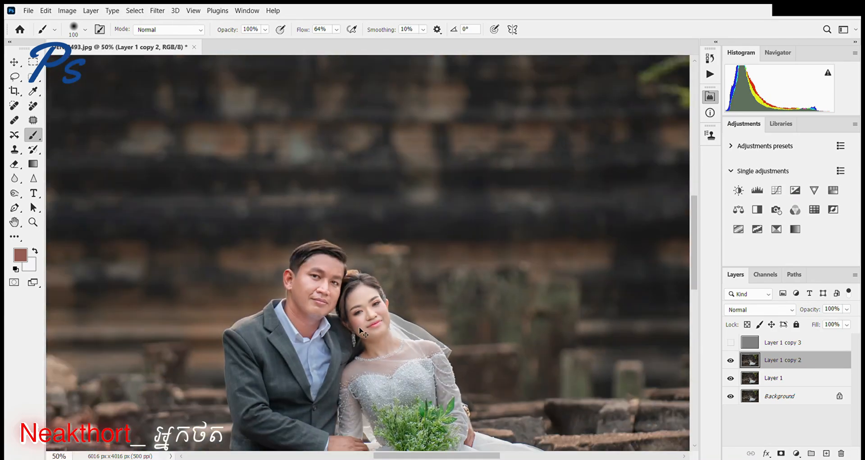
Duplicate Layer 1 copy 2, invert the duplicate and set its blend mode to Vivid Light
key("ctrl+j")
key("ctrl+i")
left_click(793, 310)
left_click(755, 174)
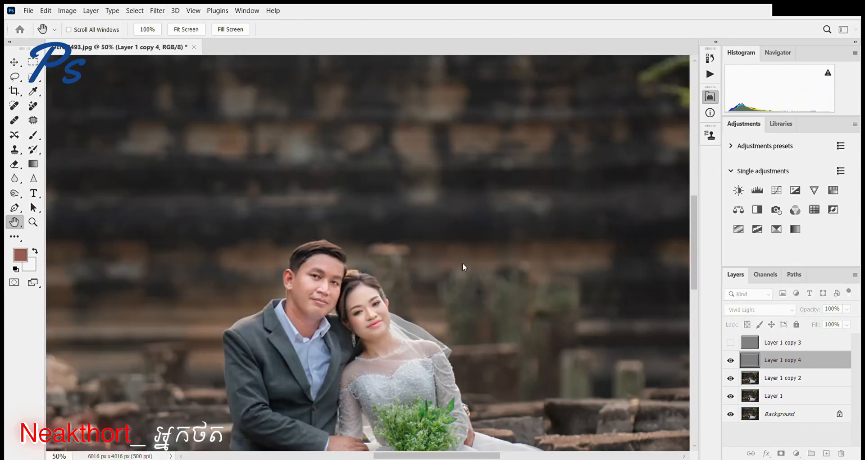
Apply the skin-smoothing filters to Layer 1 copy 4 while checking both faces, and set the layer's fill to 60%
scroll(308, 291, "up", 4)
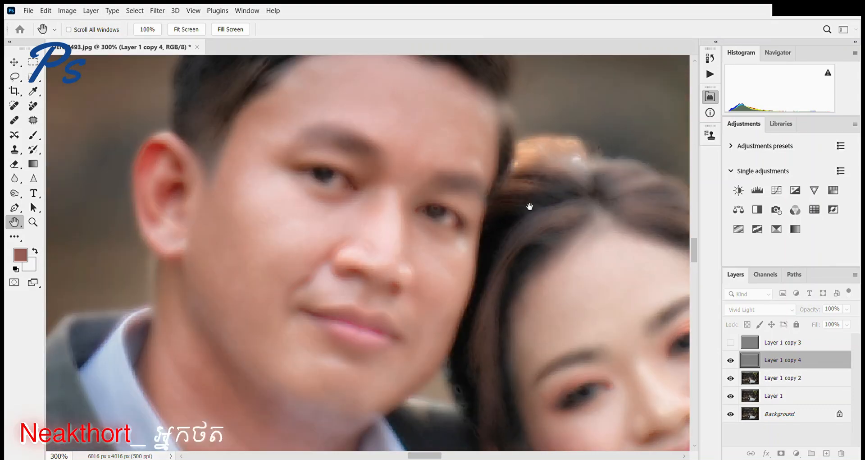
key("b")
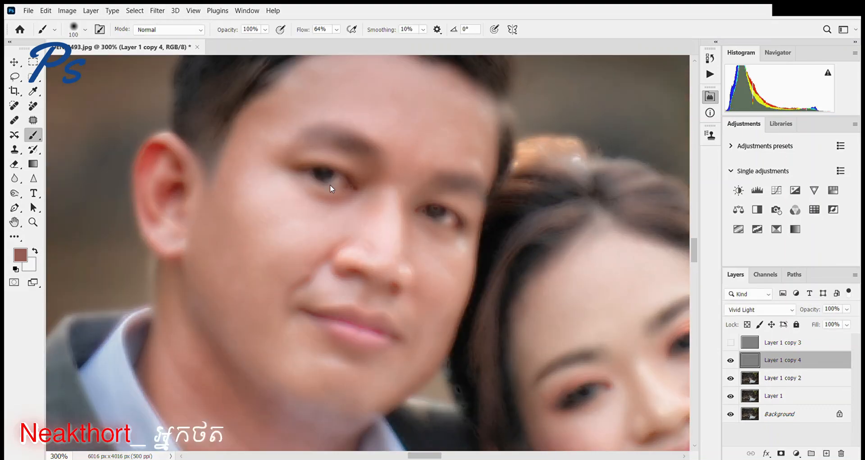
key("h")
key("ctrl+minus")
key("ctrl+minus")
key("ctrl+minus")
key("ctrl+minus")
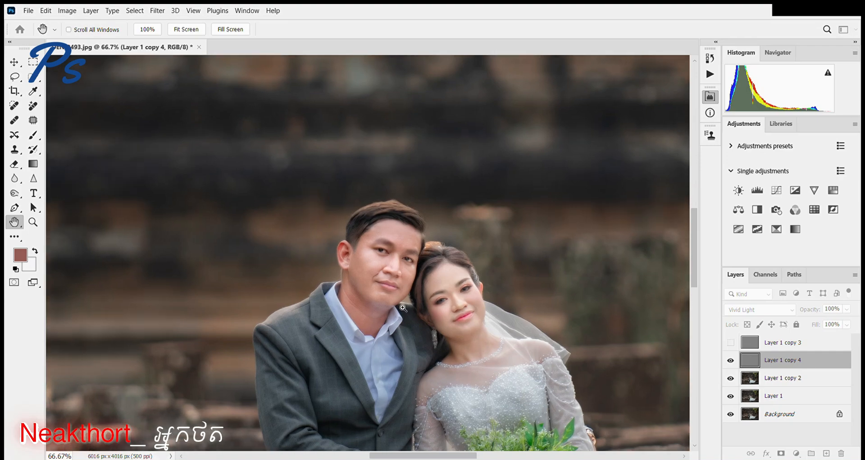
key("ctrl+plus")
key("b")
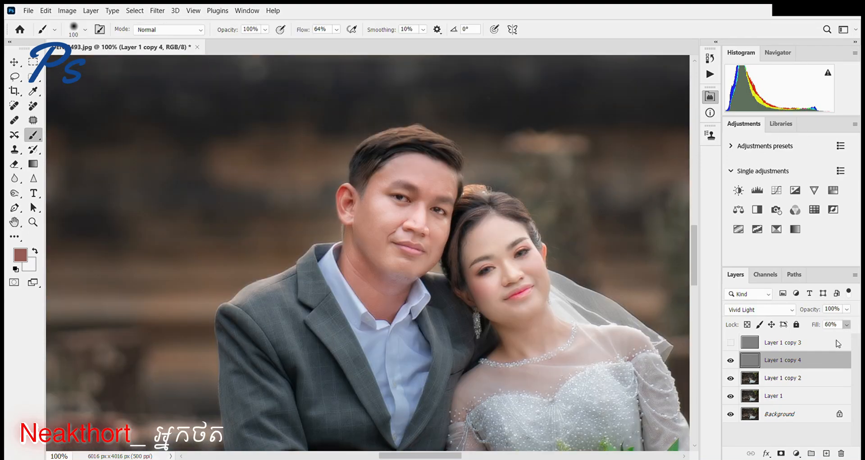
Add an inverted black mask to Layer 1 copy 4 and paint white over the groom's face with a 60 px brush
left_click(781, 452)
key("ctrl+i")
key("ctrl+plus")
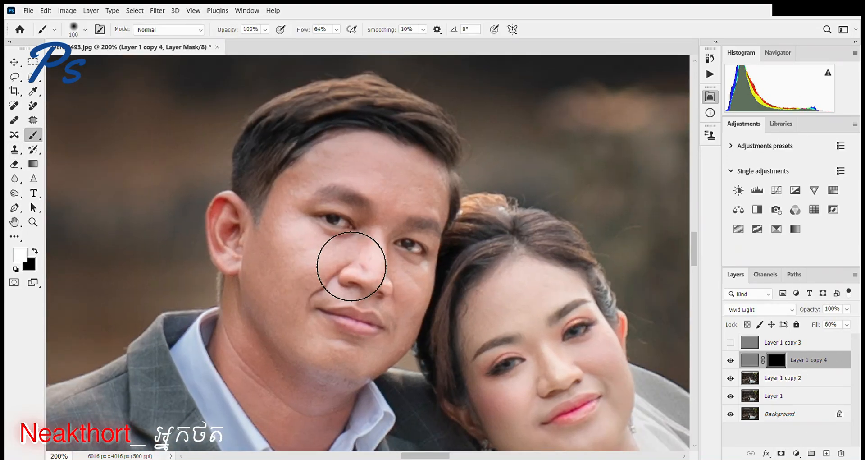
key("bracketleft")
key("bracketleft")
key("bracketleft")
key("bracketleft")
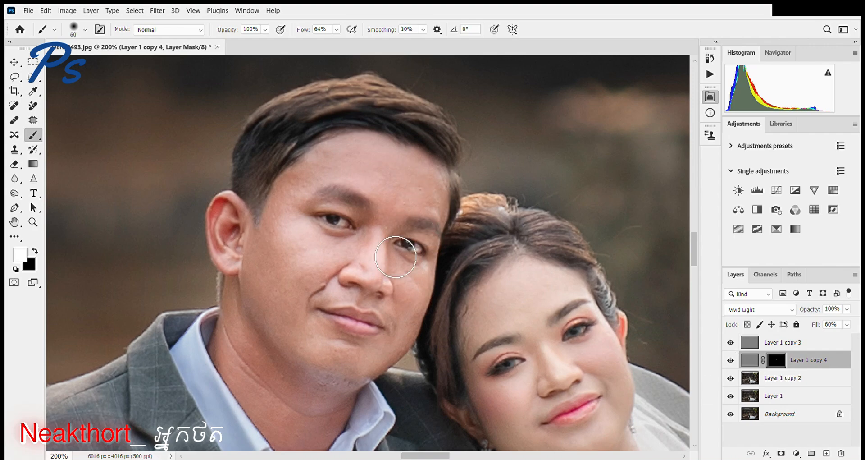
Compare the hidden detail layer, then paint white on Layer 1 copy 4's mask over the groom's neck with a 90 px brush
left_click(730, 342)
left_click(730, 342)
key("bracketright")
key("bracketright")
key("bracketright")
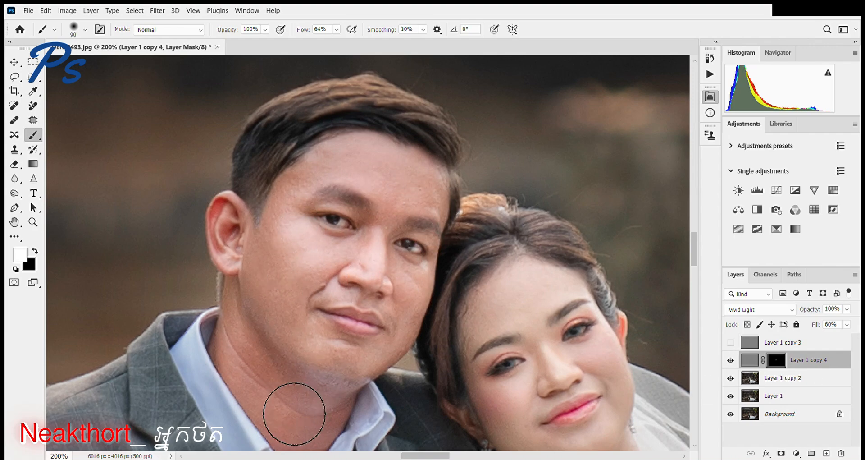
scroll(257, 293, "down", 2)
key("bracketleft")
key("bracketleft")
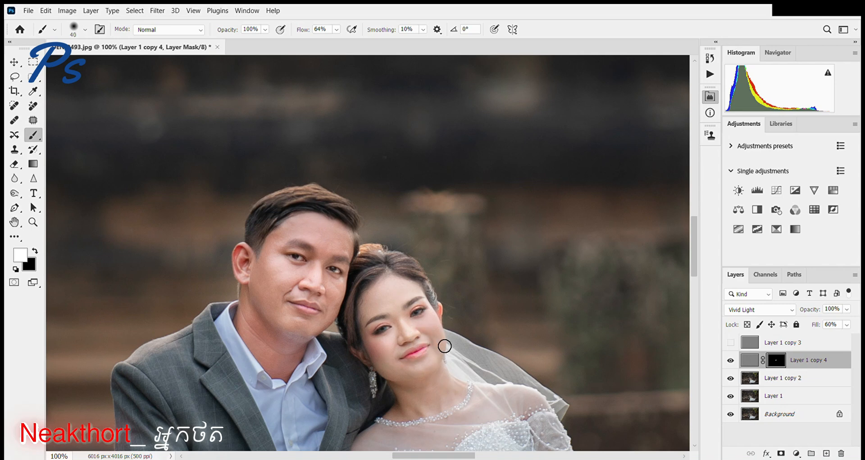
Extend the white painting on the smoothing mask over the couple's faces with brushes of 125 px and 70 px
key("bracketright")
key("bracketright")
key("bracketright")
key("bracketright")
key("bracketright")
key("bracketright")
key("bracketright")
key("bracketright")
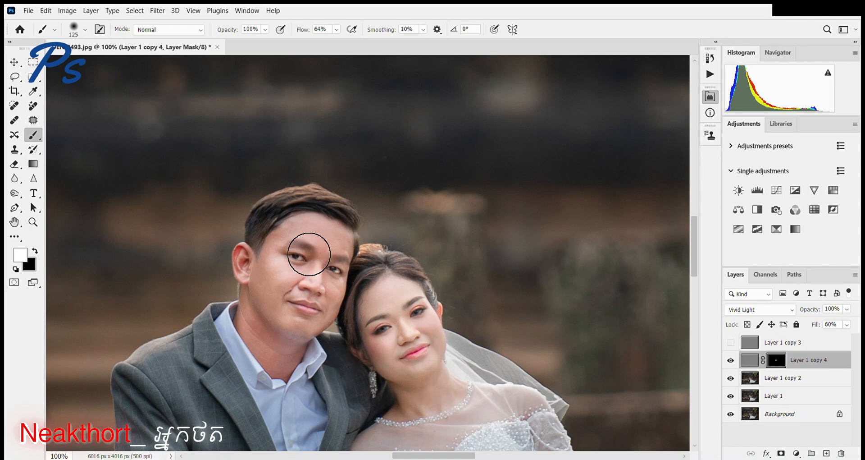
scroll(336, 257, "up", 2)
key("bracketleft")
key("bracketleft")
key("bracketleft")
key("bracketleft")
Set Layer 1 copy 4's fill to 66% and paint its mask white over the couple's hands with a 125 px brush
scroll(386, 235, "down", 3)
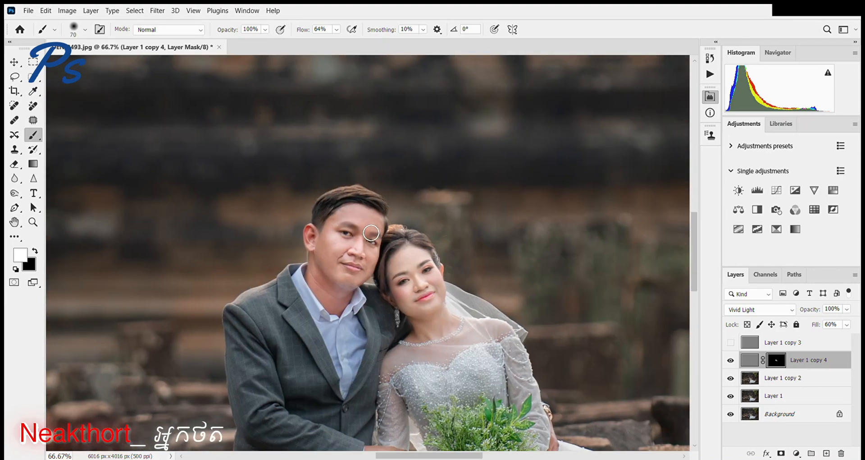
scroll(442, 347, "up", 2)
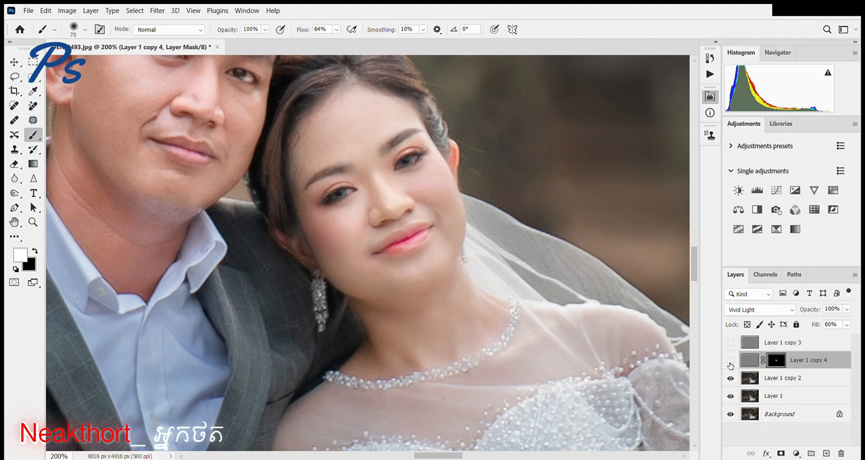
scroll(323, 304, "down", 4)
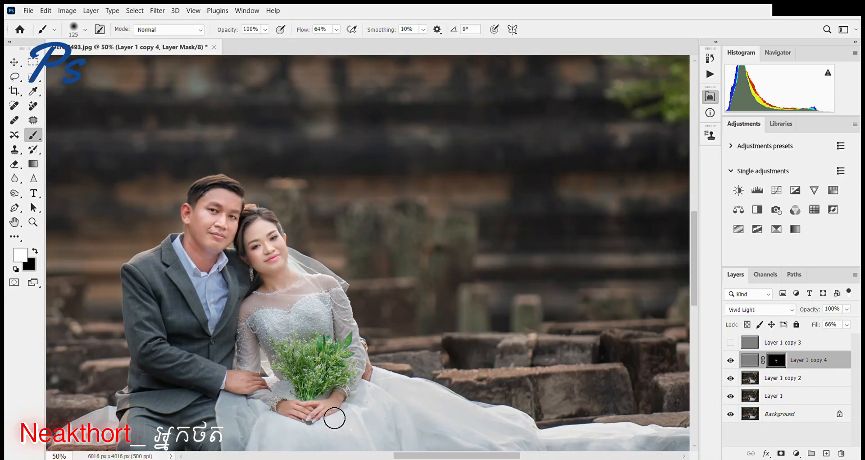
key("bracketright")
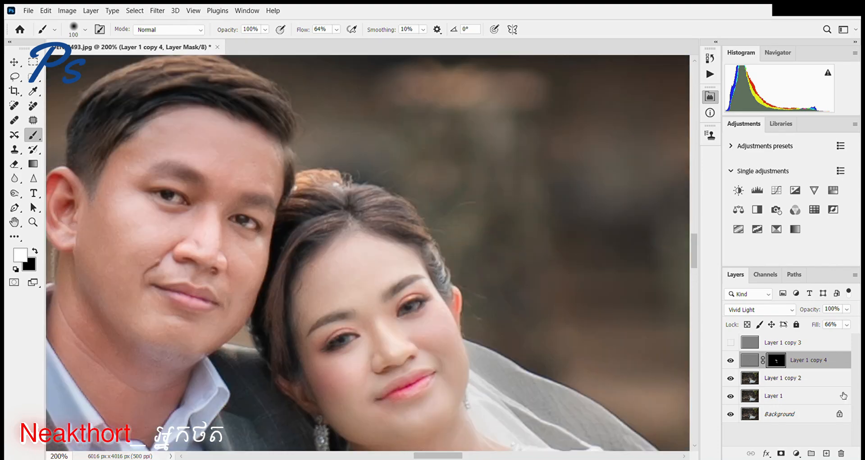
Show Layer 1 copy 3 and set it to Overlay blending with 68% fill
left_click(730, 342)
scroll(368, 252, "down", 1)
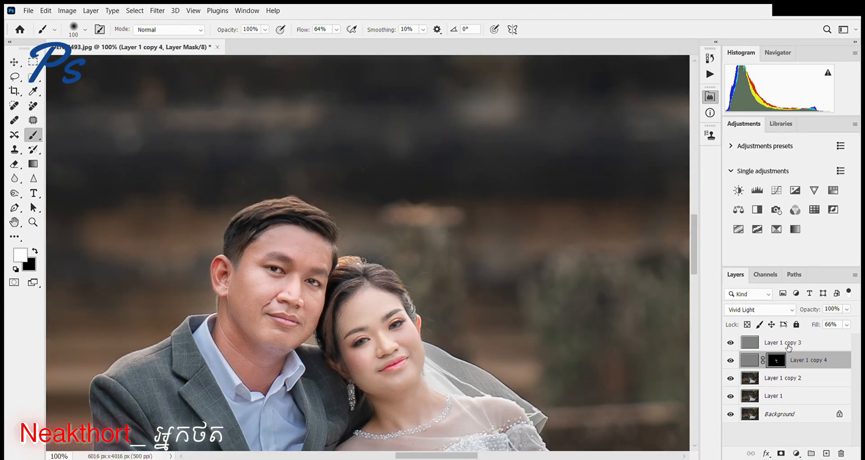
left_click(793, 342)
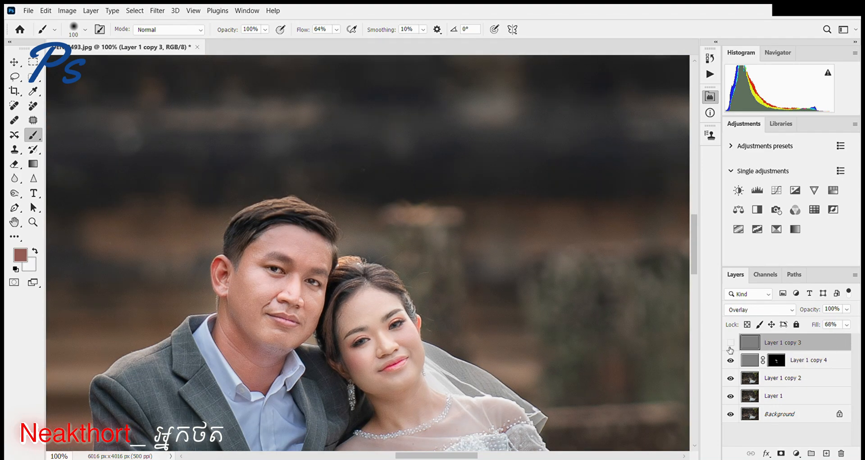
key("ctrl+minus")
key("ctrl+minus")
Add a white mask to Layer 1 copy 3 and prepare a black 60 px brush with 13% flow
left_click(781, 453)
left_click(35, 251)
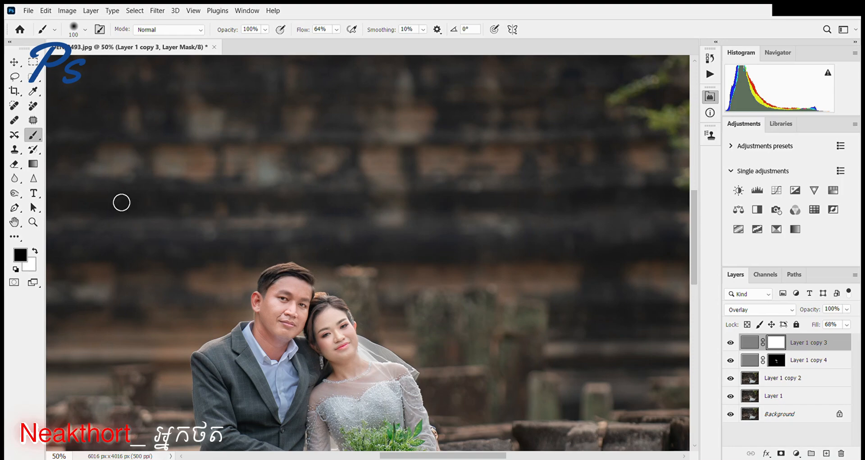
left_click(320, 45)
scroll(273, 313, "up", 5)
key("bracketleft")
key("bracketleft")
key("bracketleft")
key("bracketleft")
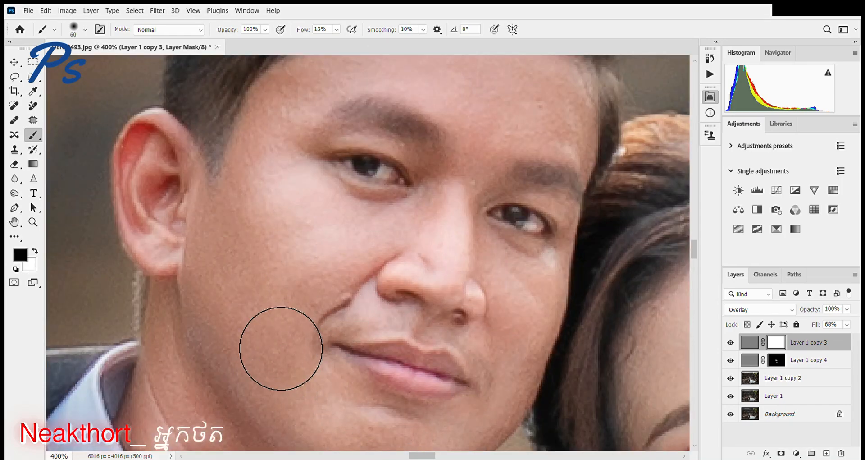
Paint black on Layer 1 copy 3's mask over the groom's facial skin, adjusting the brush size to 80 px
left_click_drag(351, 296, 269, 439)
left_click_drag(425, 417, 332, 310)
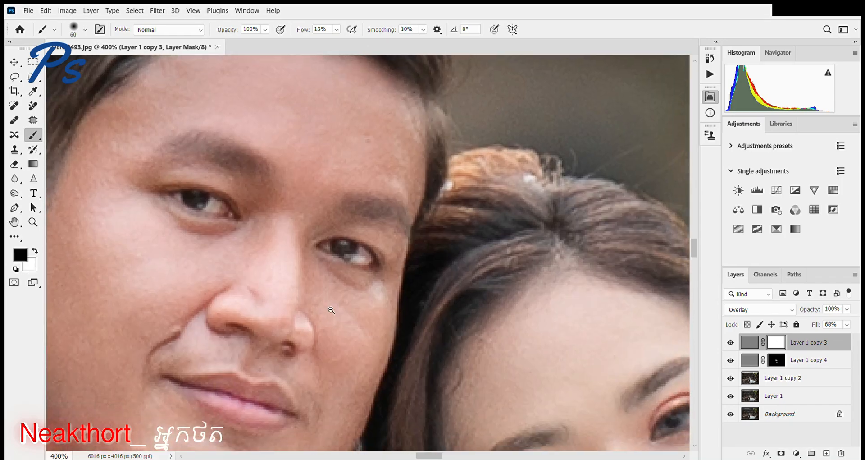
scroll(334, 289, "down", 1)
key("bracketleft")
key("bracketleft")
scroll(134, 365, "down", 1)
left_click_drag(143, 320, 144, 250)
key("bracketright")
key("bracketright")
key("bracketright")
key("bracketright")
scroll(498, 418, "down", 1)
left_click_drag(499, 418, 356, 327)
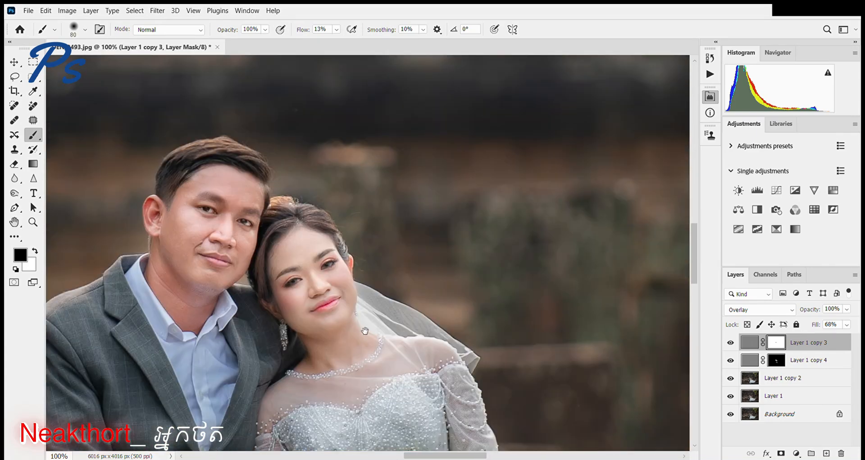
Set the brush to 100 px, raise Layer 1 copy 3's fill to 77% and review the whole portrait
key("bracketright")
key("bracketright")
key("bracketright")
key("bracketright")
key("bracketright")
key("bracketright")
scroll(191, 308, "down", 1)
scroll(191, 307, "down", 4)
scroll(196, 311, "up", 4)
left_click_drag(846, 324, 850, 329)
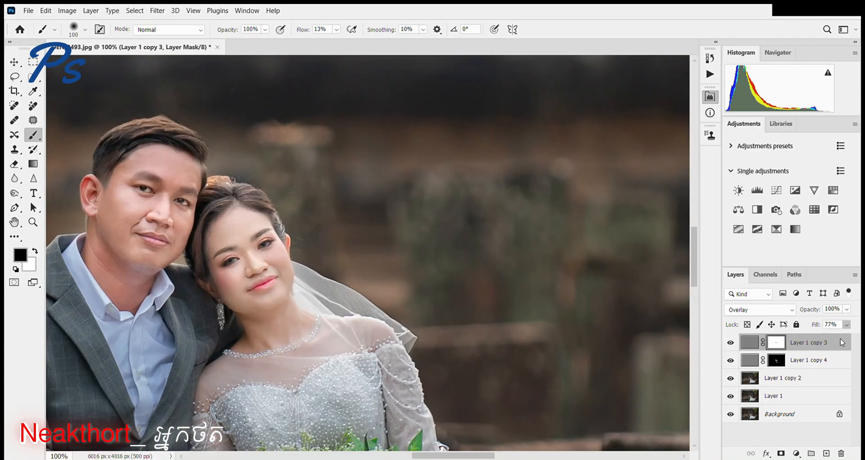
scroll(344, 323, "down", 2)
scroll(344, 323, "down", 4)
scroll(338, 243, "up", 3)
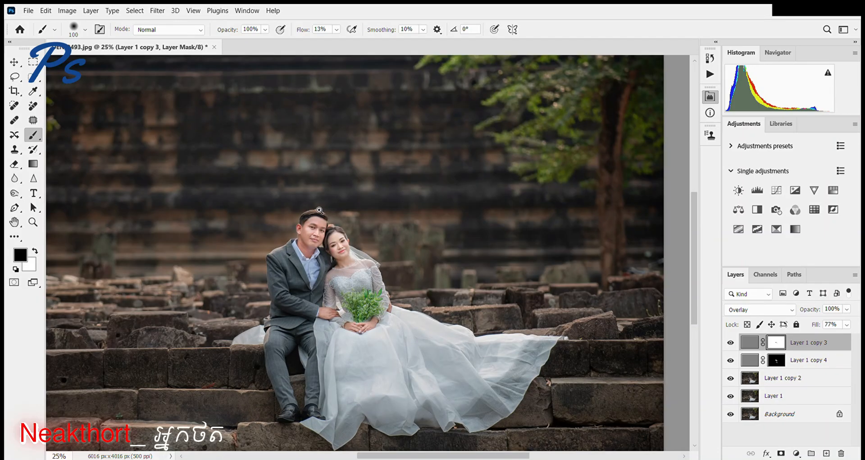
scroll(370, 264, "up", 2)
Duplicate Layer 1 copy 2 and merge both with Layer 1 copy 4 and Layer 1 copy 3 into one layer
left_click(762, 375)
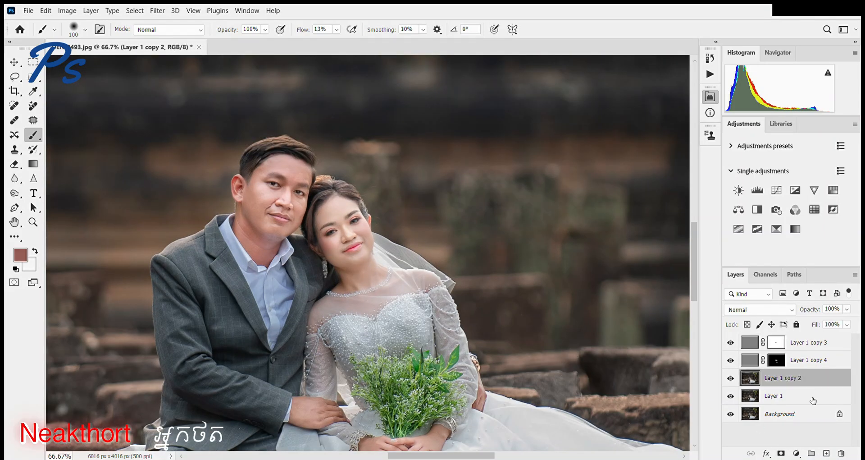
key("ctrl+j")
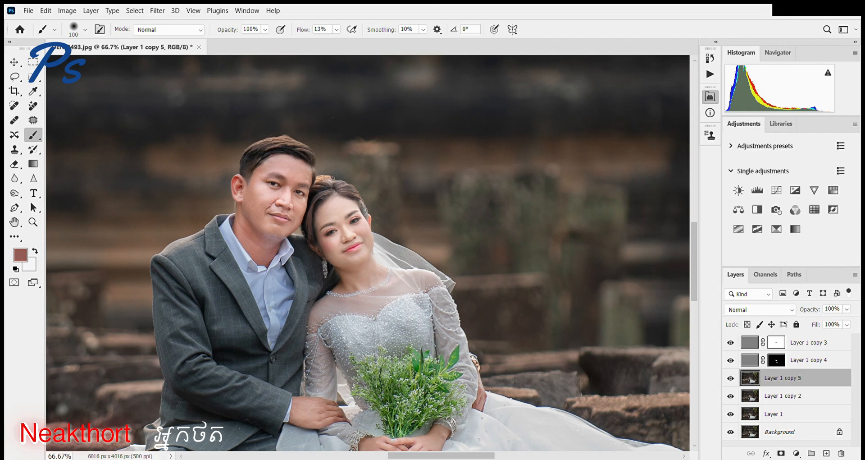
left_click_drag(854, 344, 807, 341)
left_click(784, 395)
left_click(774, 343, "shift")
scroll(288, 298, "down", 2)
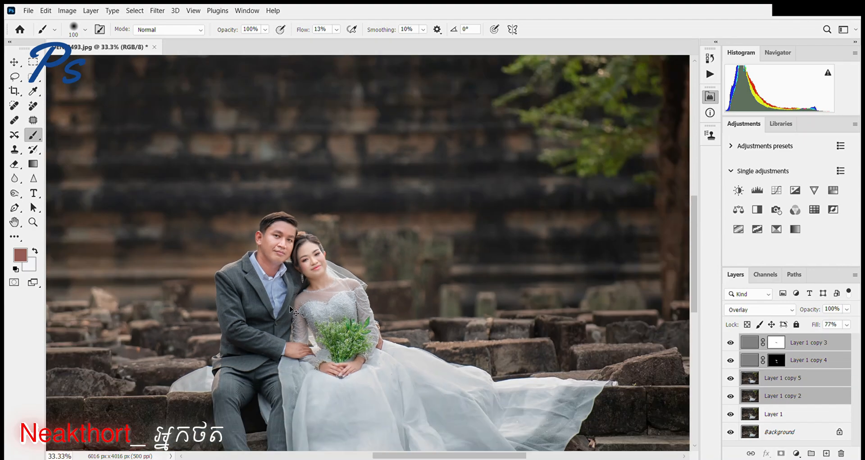
key("ctrl+e")
Select the bride's face, veil and upper dress with the Quick Selection tool
scroll(313, 295, "up", 2)
key("w")
mouse_move(333, 365)
left_mouse_down()
mouse_move(407, 358)
mouse_move(307, 234)
left_mouse_up()
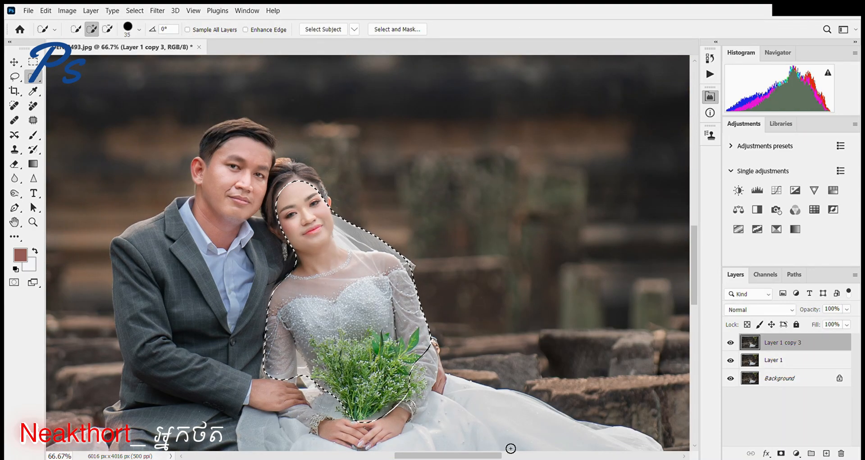
Apply a tonal adjustment to the merged Layer 1 copy 3 while viewing the entire photo
key("i")
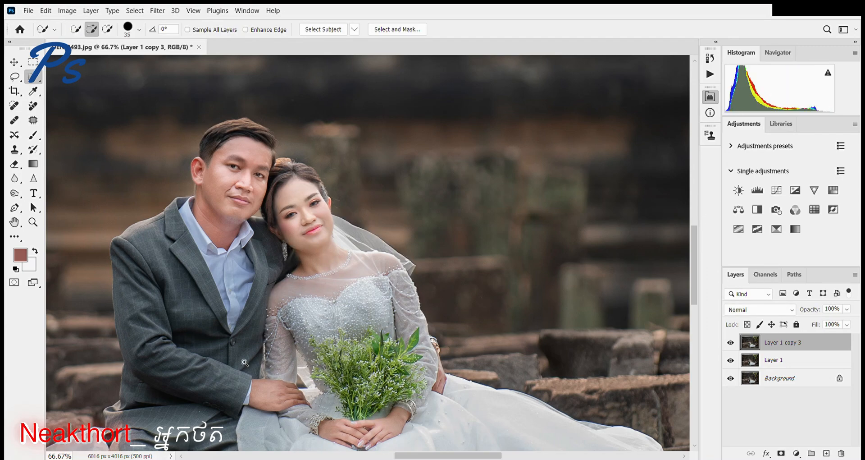
key("ctrl+minus")
key("ctrl+minus")
key("ctrl+minus")
key("ctrl+minus")
key("ctrl+minus")
key("ctrl+minus")
key("i")
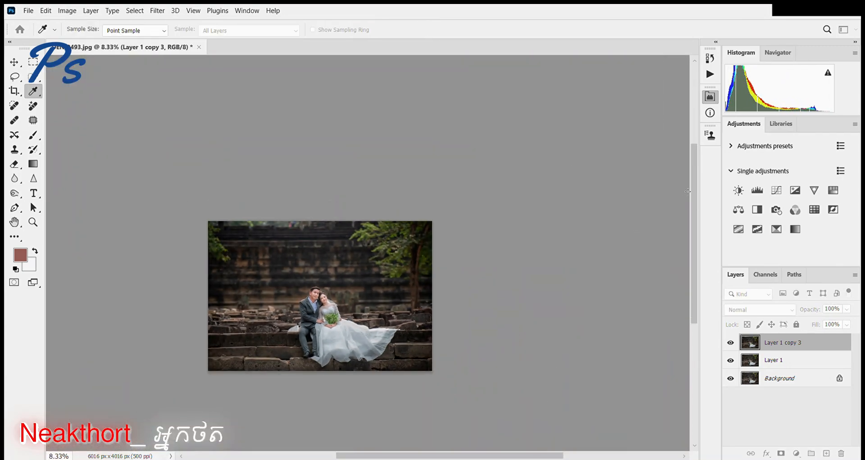
key("w")
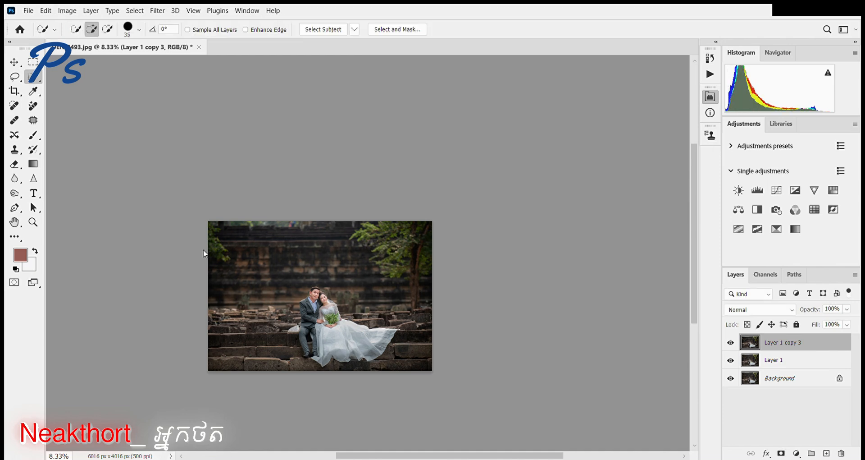
Refine the photo's tones with a second adjustment and compare the image before and after it
key("i")
key("ctrl+plus")
key("ctrl+plus")
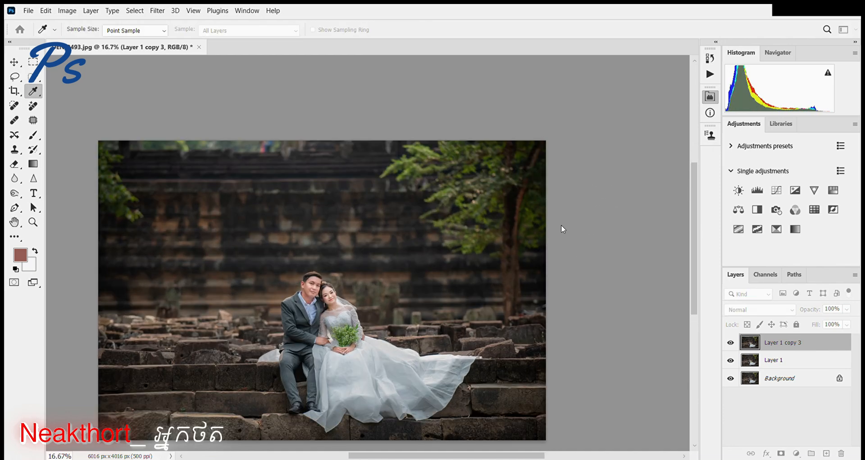
key("ctrl+z")
key("ctrl+shift+z")
left_click(726, 99)
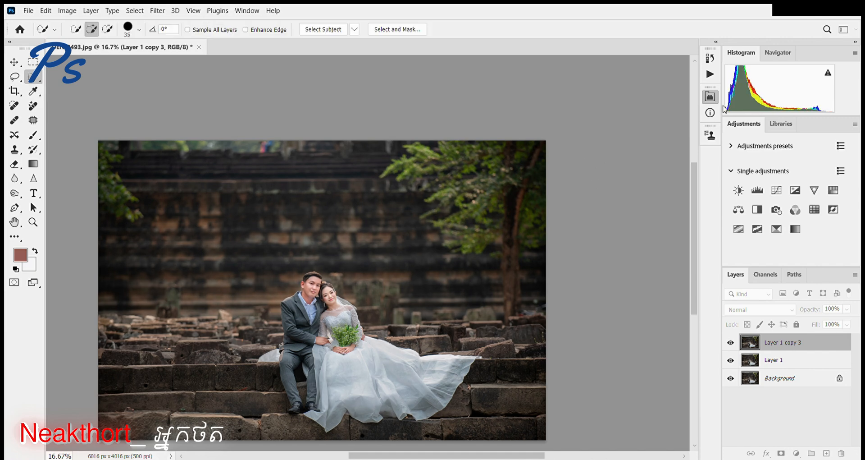
Make a slight tonal adjustment to Layer 1 copy 3
left_click(67, 11)
left_click(205, 39)
left_click_drag(624, 98, 630, 98)
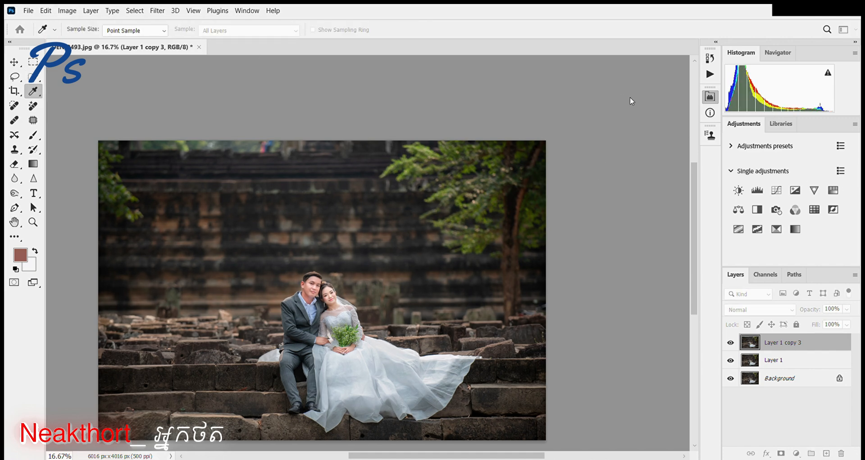
key("w")
key("ctrl+minus")
key("ctrl+minus")
scroll(401, 272, "up", 3)
scroll(397, 263, "down", 2)
Try Curves adjustments on an elliptical selection near the photo's upper edge beside the tree, and clear the selection
key("m")
key("shift+m")
left_click_drag(293, 142, 506, 227)
key("ctrl+d")
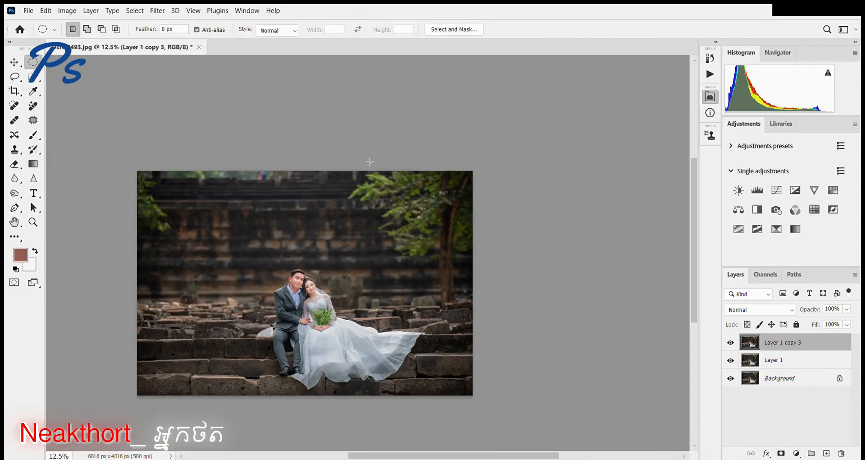
left_click_drag(348, 142, 436, 230)
key("ctrl+m")
key("Return")
key("ctrl+m")
key("Return")
key("ctrl+d")
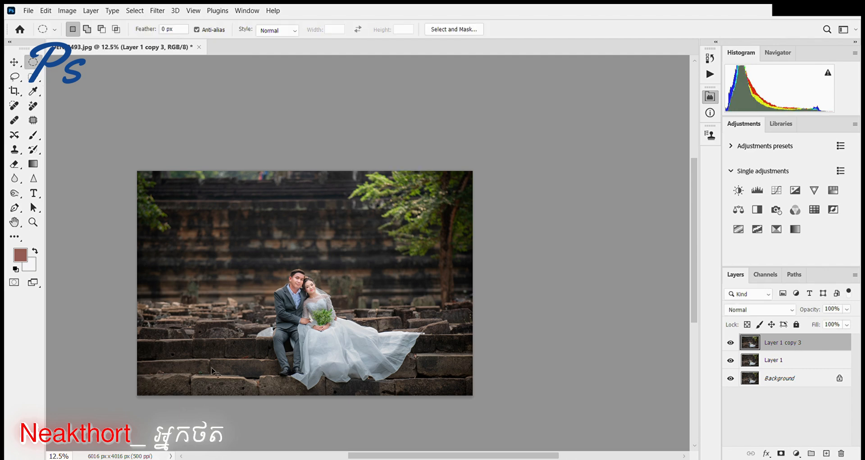
Duplicate Layer 1 copy 3 and hide the duplicate to view the lens flare on the layer beneath
key("ctrl+j")
scroll(335, 254, "up", 2)
scroll(349, 318, "down", 2)
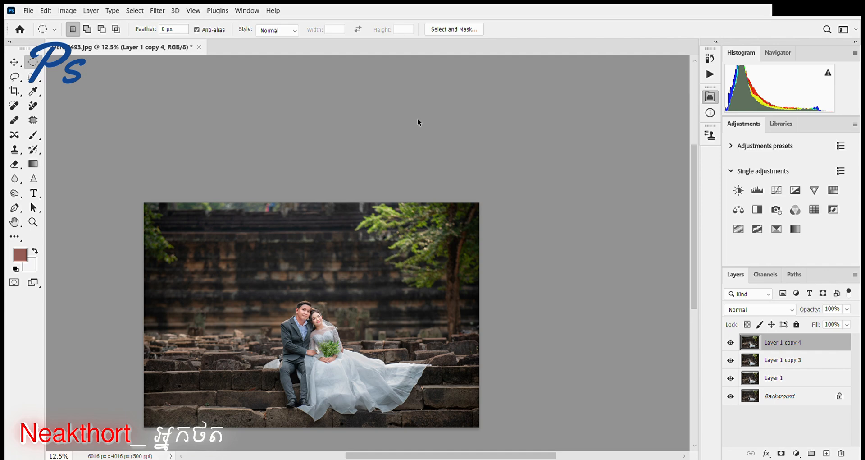
left_click(730, 342)
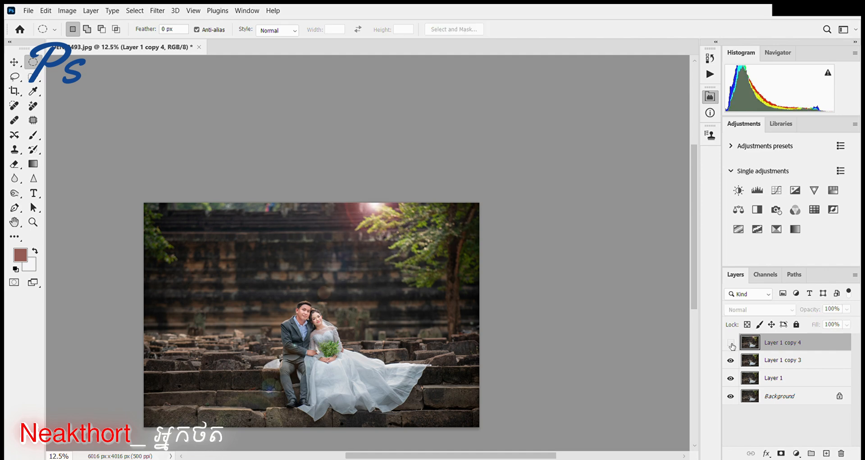
Mask Layer 1 copy 4 and paint the mask over the wall, tree and couple with a soft 1200 px brush to blend in the lens flare
left_click(780, 453)
key("d")
key("b")
key("bracketright")
key("bracketright")
key("bracketright")
key("bracketright")
key("bracketright")
key("bracketright")
key("bracketright")
key("bracketright")
key("bracketright")
key("bracketright")
key("bracketright")
key("bracketright")
key("bracketright")
key("bracketright")
left_click(354, 220)
left_click_drag(324, 365, 305, 410)
left_click(370, 229)
left_click_drag(370, 229, 464, 263)
scroll(420, 311, "up", 3)
scroll(365, 348, "down", 2)
left_click_drag(363, 349, 356, 278)
scroll(441, 184, "down", 2)
Merge Layer 1 copy 4 with Layer 1 copy 3, toggle Layer 1's visibility and duplicate the merged layer
left_click(842, 363, "ctrl")
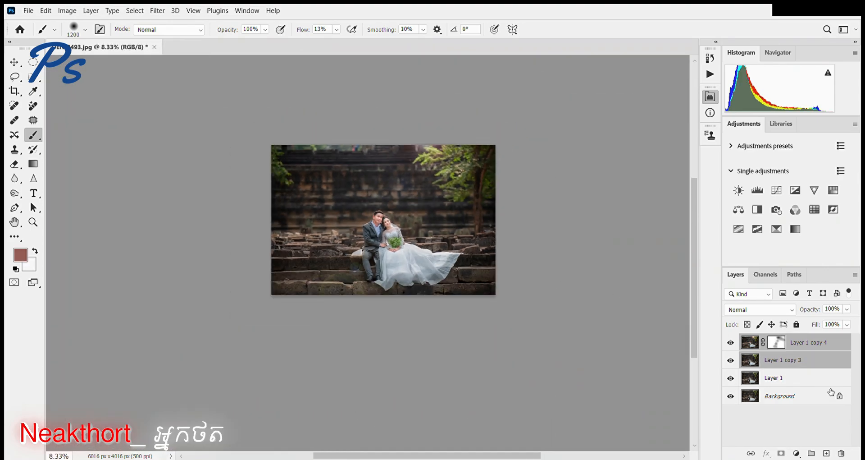
key("ctrl+e")
left_click(730, 359)
key("ctrl+plus")
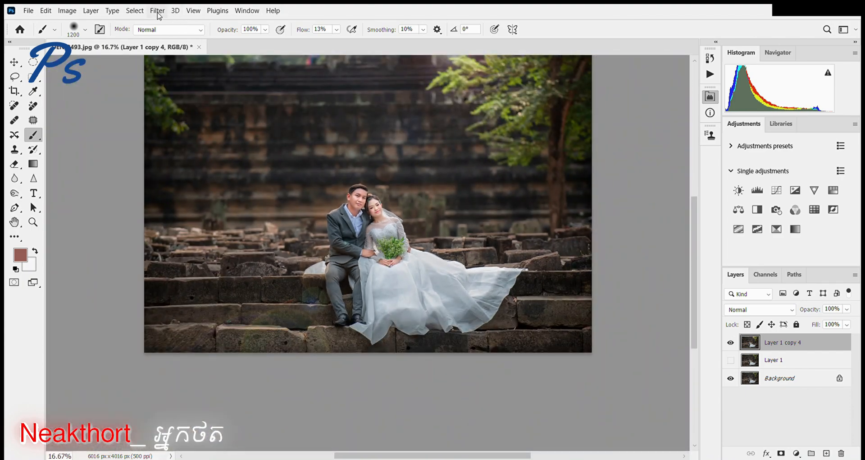
key("ctrl+j")
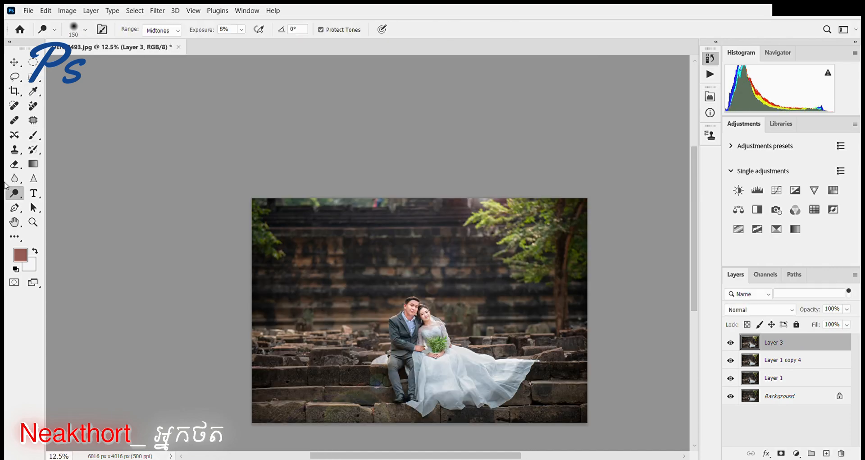
Trace the lower hem of the wedding dress with a Pen path, starting at the tip of the train
scroll(595, 269, "up", 3)
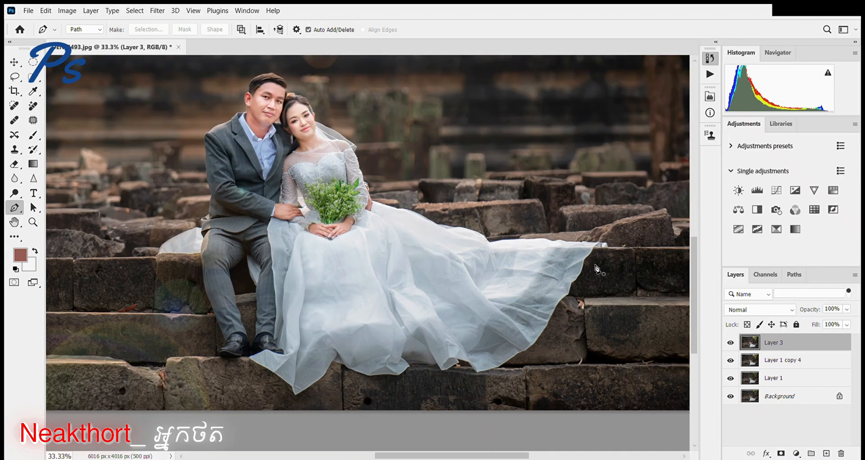
left_click(598, 242)
scroll(588, 271, "up", 3)
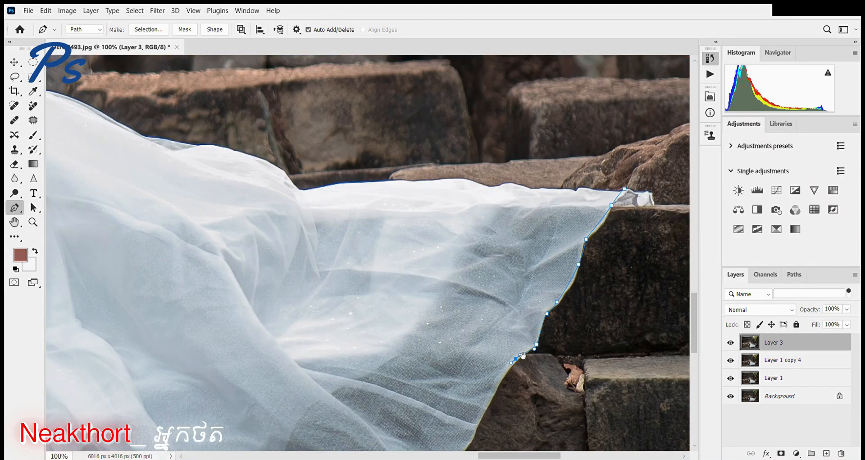
scroll(507, 245, "down", 5)
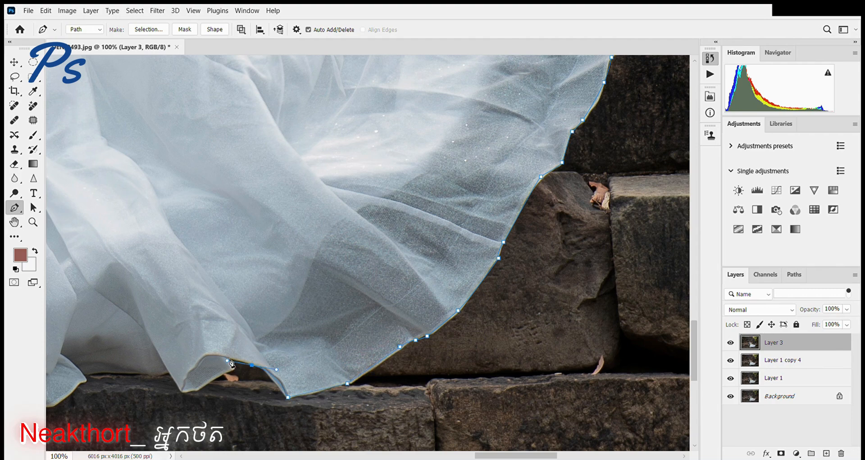
scroll(167, 372, "left", 4)
left_click_drag(318, 363, 306, 362)
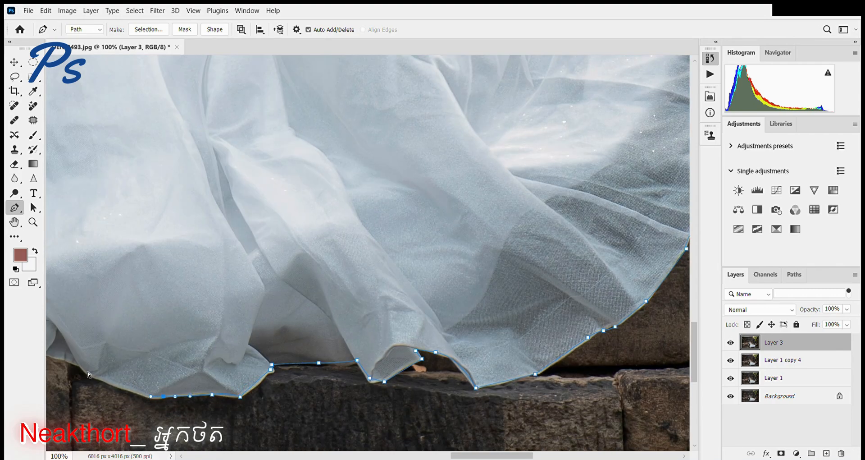
scroll(287, 368, "down", 2)
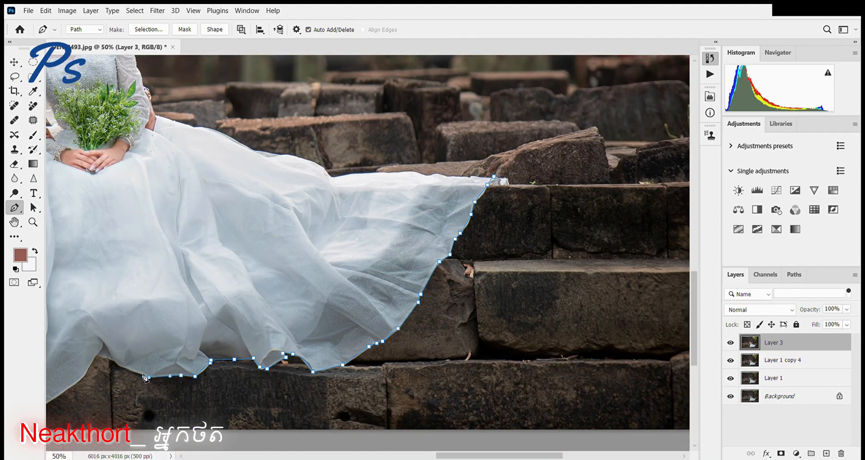
Close the path across the skirt and copy the enclosed part of the dress to a new layer
scroll(144, 379, "down", 1)
left_click(172, 288)
left_click(270, 245)
left_click(345, 237)
left_click(382, 232)
key("i")
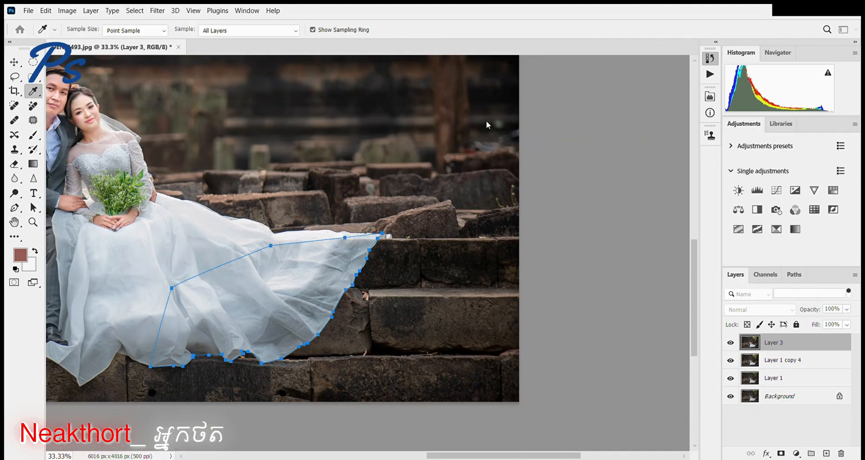
key("Return")
key("ctrl+j")
key("ctrl+t")
left_click_drag(292, 297, 208, 324)
scroll(211, 323, "down", 1)
left_click_drag(288, 270, 302, 305)
left_click_drag(206, 297, 192, 307)
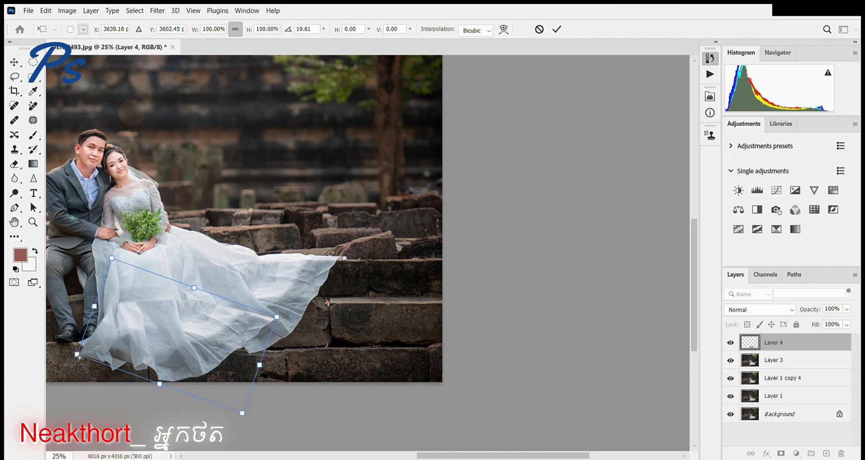
left_click_drag(77, 354, 410, 304)
left_click_drag(111, 257, 371, 225)
left_click_drag(277, 317, 188, 328)
left_click_drag(327, 257, 304, 230)
left_click_drag(153, 303, 85, 289)
left_click_drag(121, 308, 167, 305)
mouse_move(246, 288)
left_mouse_down()
mouse_move(218, 289)
mouse_move(261, 281)
left_mouse_up()
left_click_drag(232, 432, 214, 426)
left_click_drag(370, 290, 311, 313)
left_click_drag(245, 203, 210, 205)
mouse_move(126, 280)
left_mouse_down()
mouse_move(96, 260)
mouse_move(132, 265)
left_mouse_up()
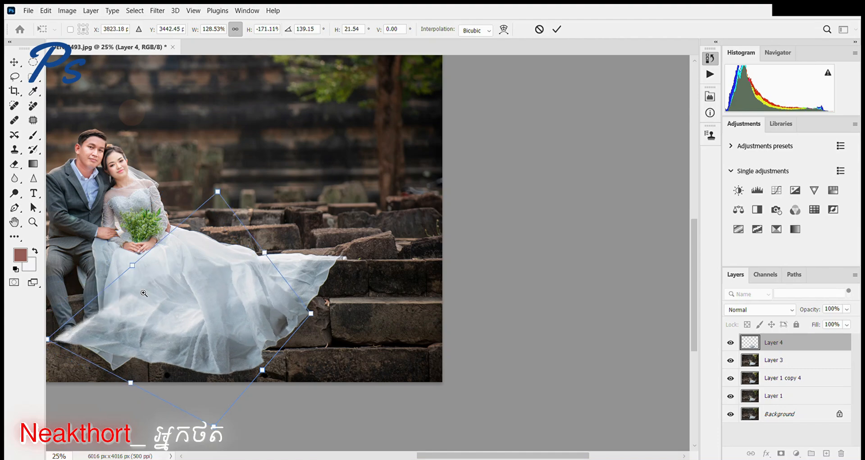
left_click(144, 294, "ctrl+alt")
left_click_drag(79, 322, 91, 342)
mouse_move(189, 311)
left_mouse_down()
mouse_move(173, 305)
mouse_move(180, 308)
left_mouse_up()
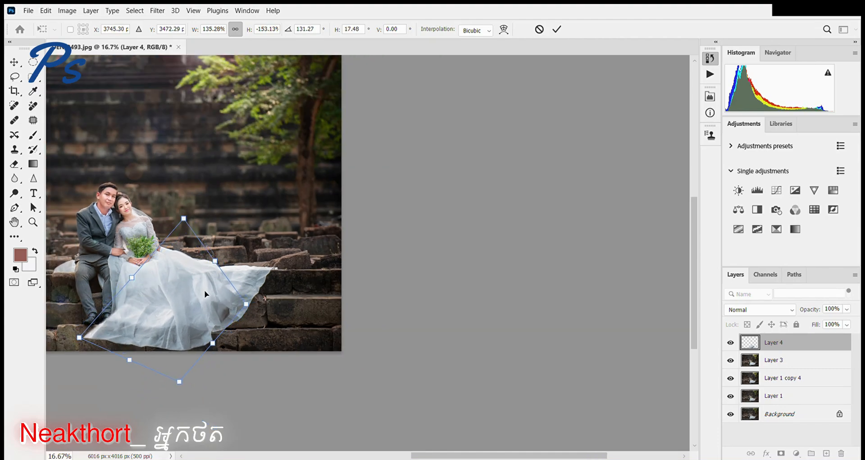
key("Escape")
Rotate the copied dress piece about 26° and fit it over the front hem beside the groom's shoes
key("ctrl+t")
left_click_drag(281, 261, 290, 296)
left_click_drag(212, 299, 161, 319)
scroll(148, 326, "up", 1)
left_click_drag(228, 403, 224, 386)
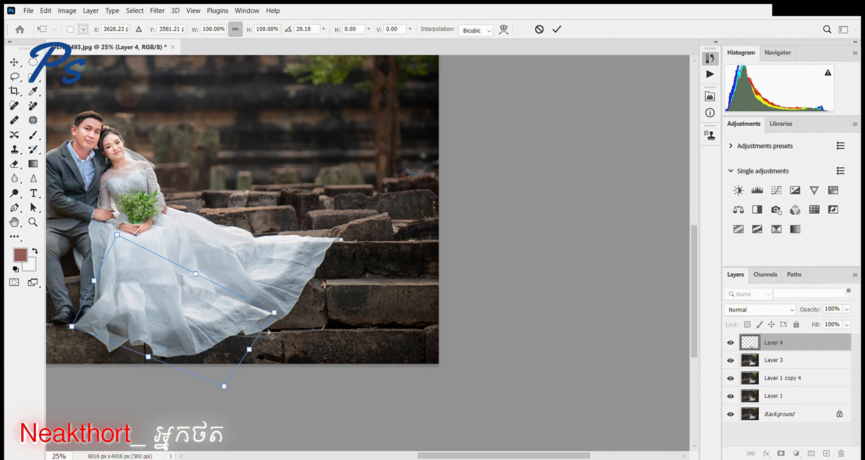
left_click_drag(275, 312, 270, 323)
left_click_drag(72, 326, 117, 343)
Warp the copied dress piece so its edges and folds follow the skirt, and apply the transformation
left_click(503, 30)
left_click_drag(106, 314, 51, 334)
left_click_drag(87, 297, 82, 320)
left_click_drag(117, 234, 113, 204)
left_click_drag(179, 271, 181, 236)
left_click_drag(272, 323, 283, 320)
left_click_drag(224, 386, 222, 373)
key("Return")
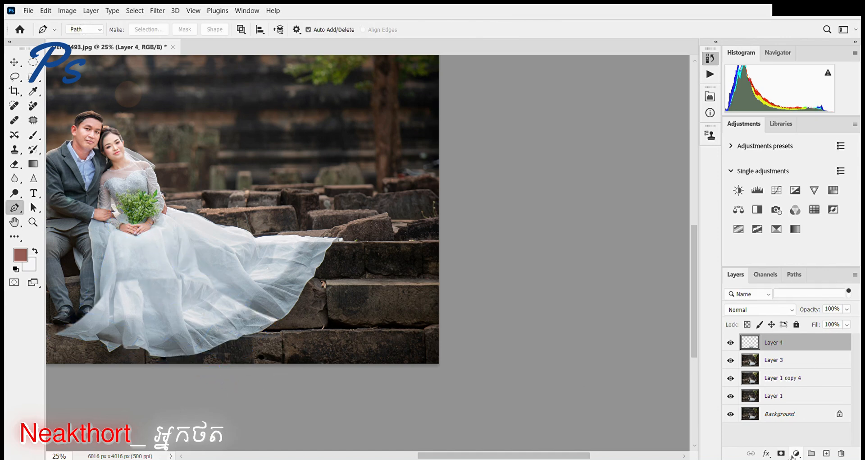
Add a mask to Layer 4 and blend the dress piece's outer edges with a soft 500 px brush
left_click(781, 453)
key("d")
key("b")
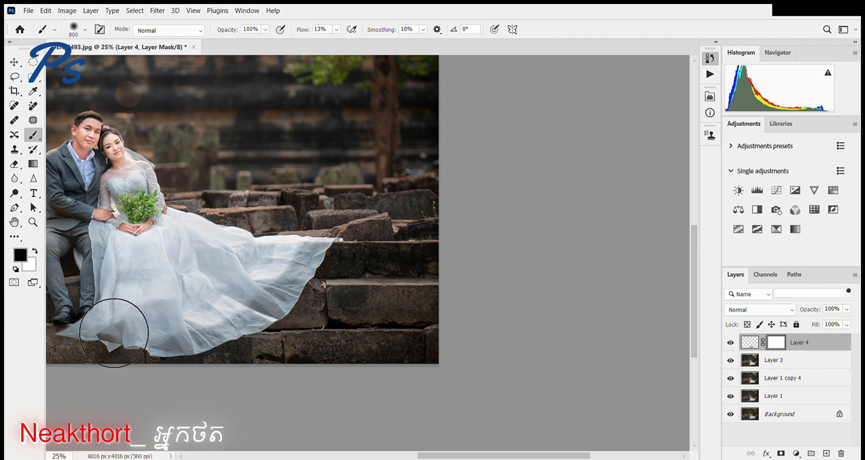
key("bracketleft")
key("bracketleft")
key("bracketleft")
mouse_move(93, 367)
left_mouse_down()
mouse_move(133, 381)
mouse_move(133, 404)
mouse_move(85, 341)
left_mouse_up()
mouse_move(306, 338)
left_mouse_down()
mouse_move(195, 267)
mouse_move(297, 321)
left_mouse_up()
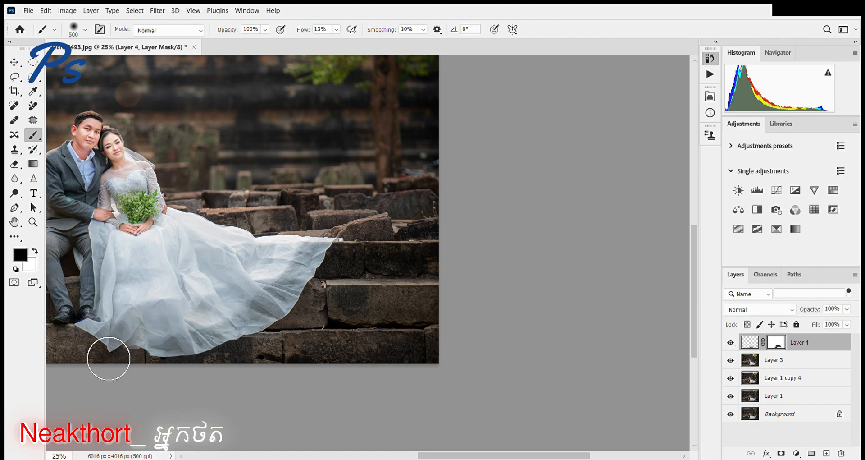
Merge Layer 4 with Layer 3 into a single layer
key("ctrl+minus")
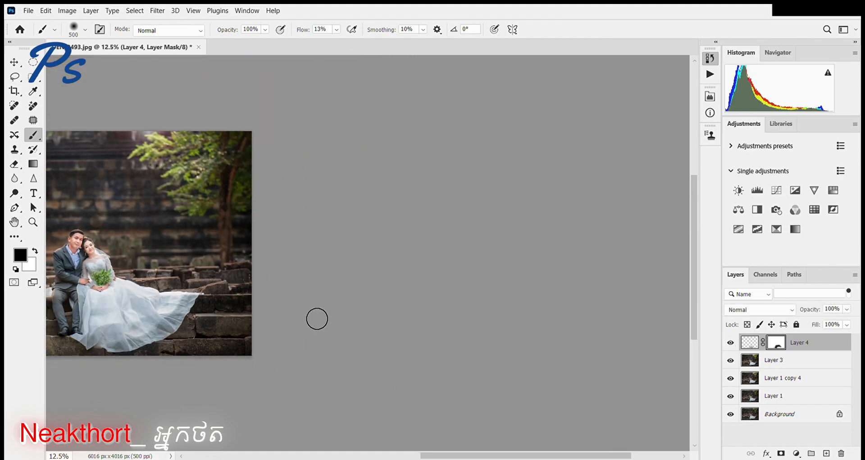
left_click(776, 362, "ctrl")
key("ctrl+e")
Crop to 30 × 16 cm at 300 px/in, extending the canvas equally beyond both sides of the photo
scroll(299, 212, "left", 2)
scroll(296, 213, "down", 3)
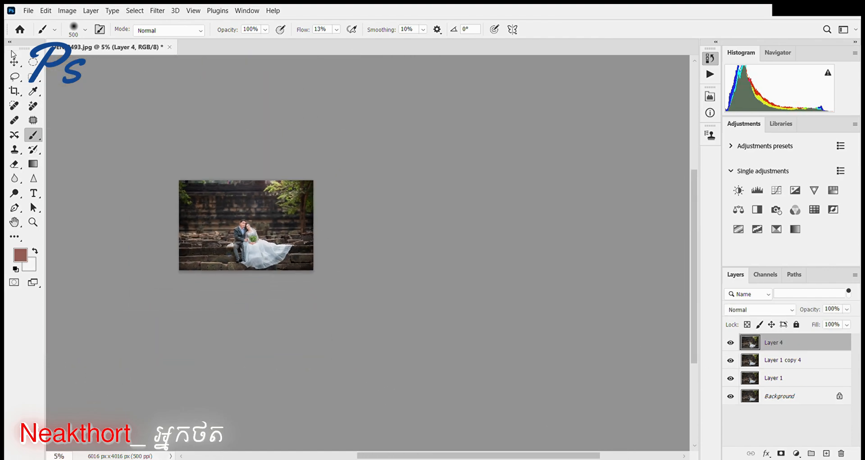
left_click(15, 62)
left_click(14, 90)
double_click(127, 29)
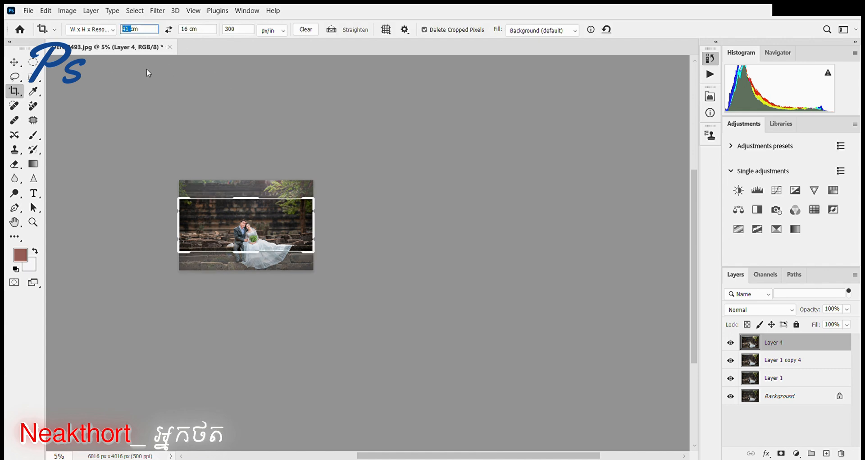
type("30")
key("Return")
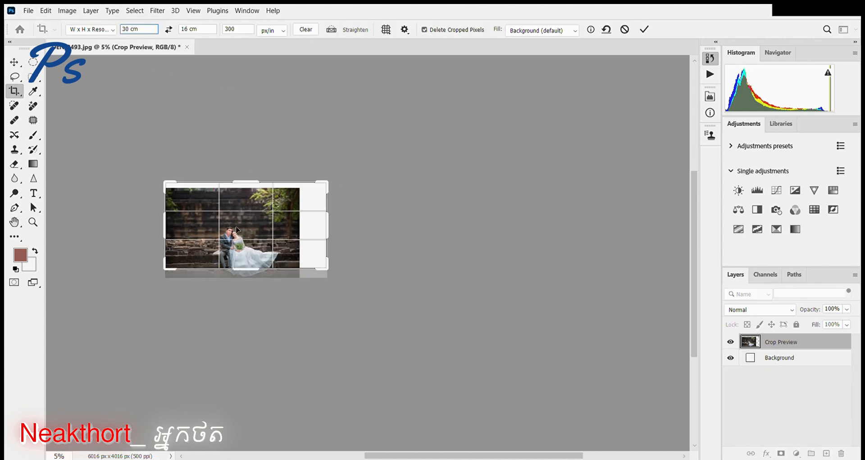
left_click_drag(315, 273, 347, 278)
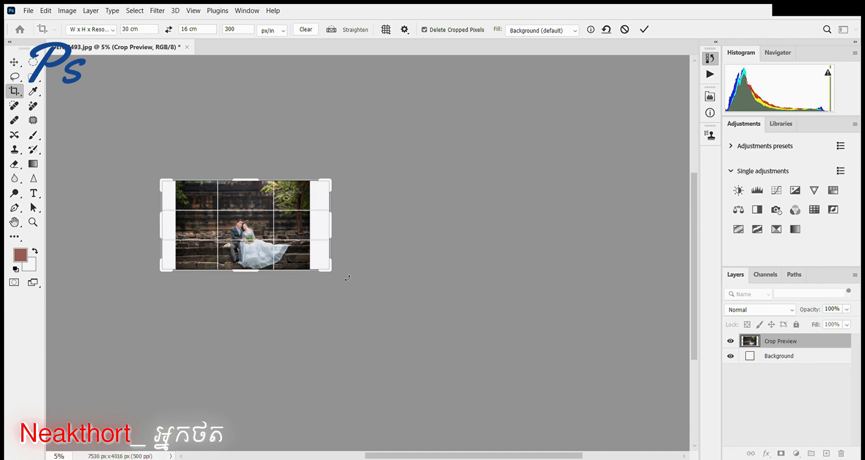
key("Return")
Copy the area left of the couple to a new layer and stretch it to about 134% width over the blank left canvas
scroll(201, 208, "up", 4)
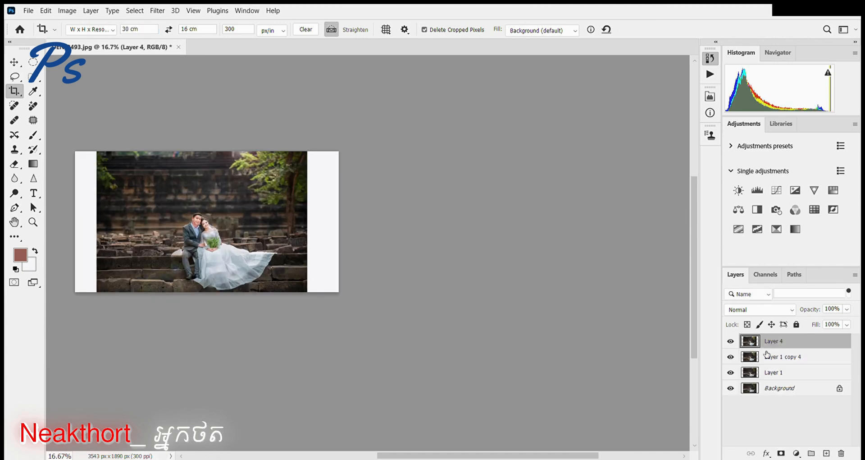
key("m")
left_click_drag(75, 151, 169, 315)
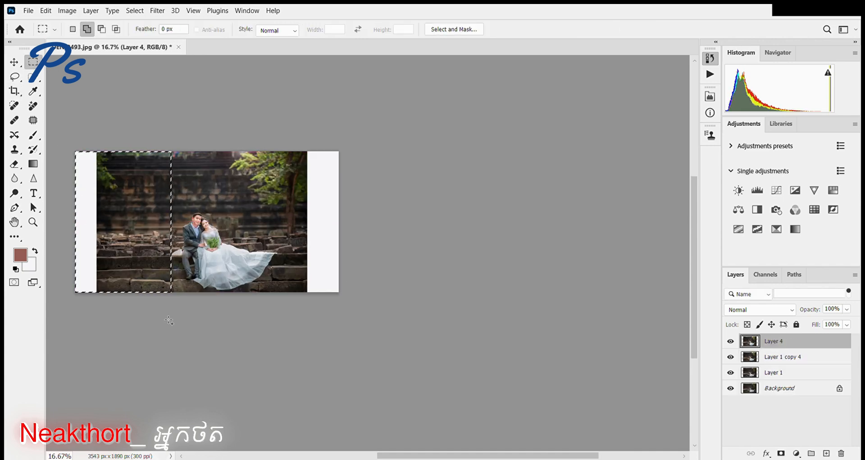
key("ctrl+j")
key("ctrl+t")
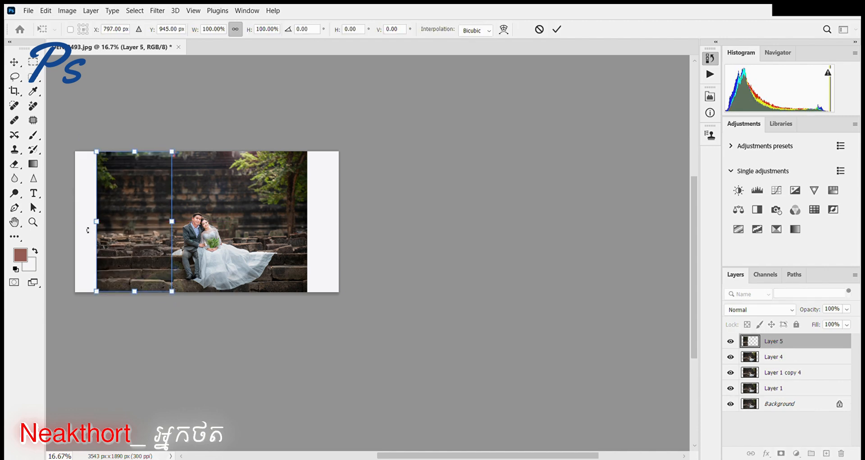
left_click_drag(100, 224, 76, 225)
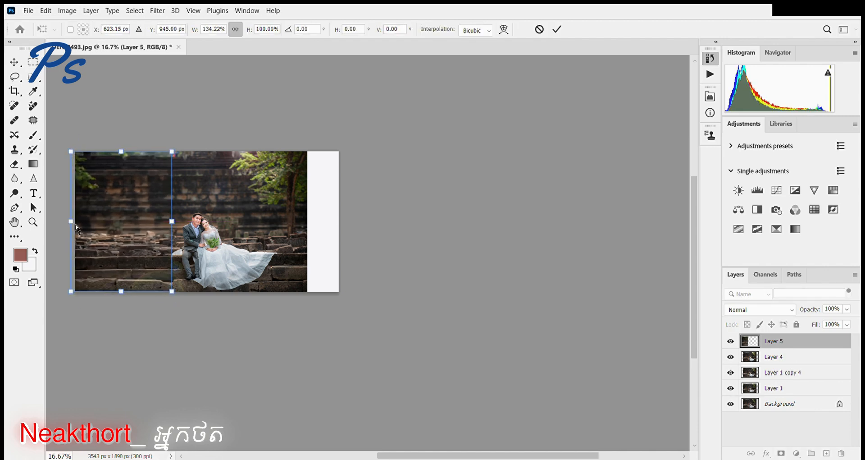
key("Return")
Select the photo's right strip with the tree trunk and copy it from Layer 4 to a new layer
key("ctrl+plus")
key("ctrl+plus")
key("ctrl+plus")
key("ctrl+plus")
key("ctrl+minus")
key("ctrl+minus")
key("ctrl+minus")
left_click_drag(370, 92, 462, 306)
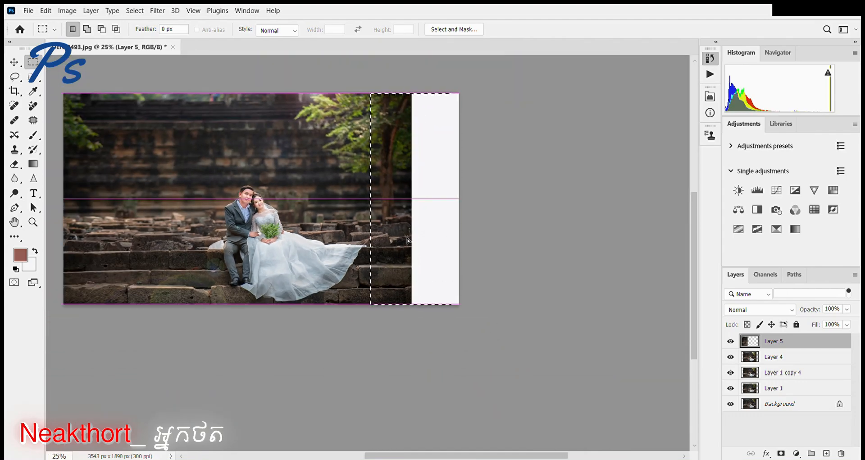
key("ctrl+j")
Stretch the copied tree strip horizontally until it covers the blank canvas on the right
key("ctrl+t")
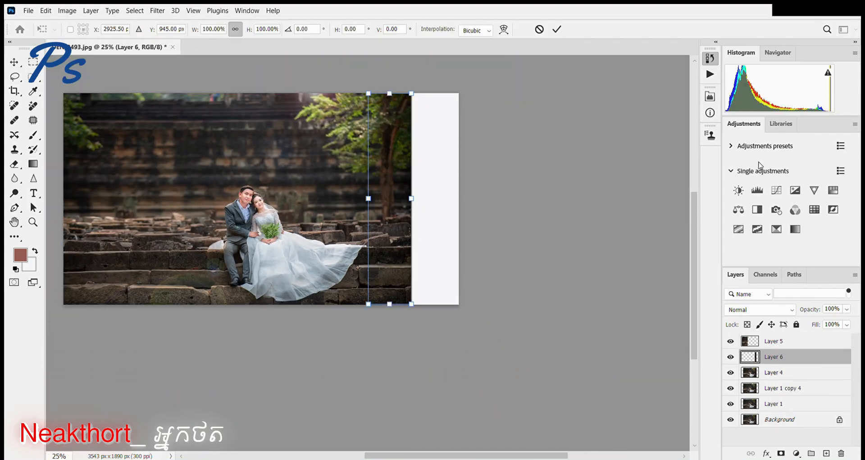
scroll(416, 188, "down", 1)
scroll(416, 189, "down", 1)
left_click_drag(409, 186, 448, 187)
key("Return")
key("ctrl+t")
scroll(417, 218, "up", 1)
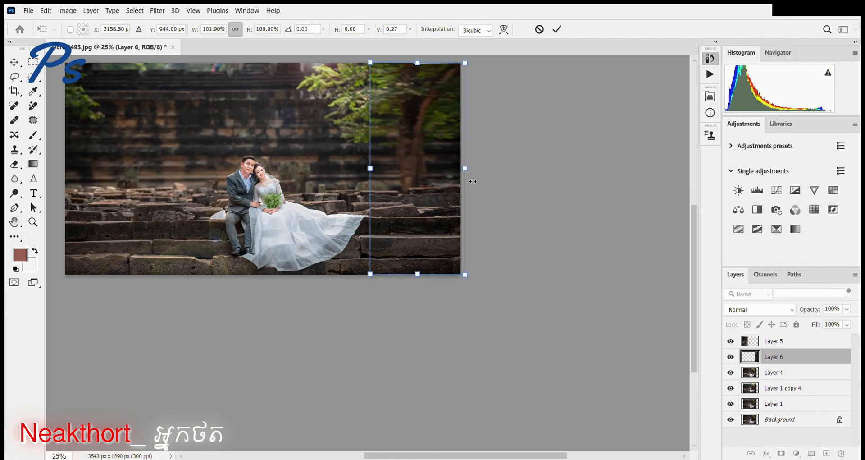
key("Return")
Merge Layer 5, Layer 6 and Layer 4 into one layer and compare the image with that layer hidden and shown
scroll(398, 214, "down", 1)
left_click(800, 342)
left_click(824, 374, "shift")
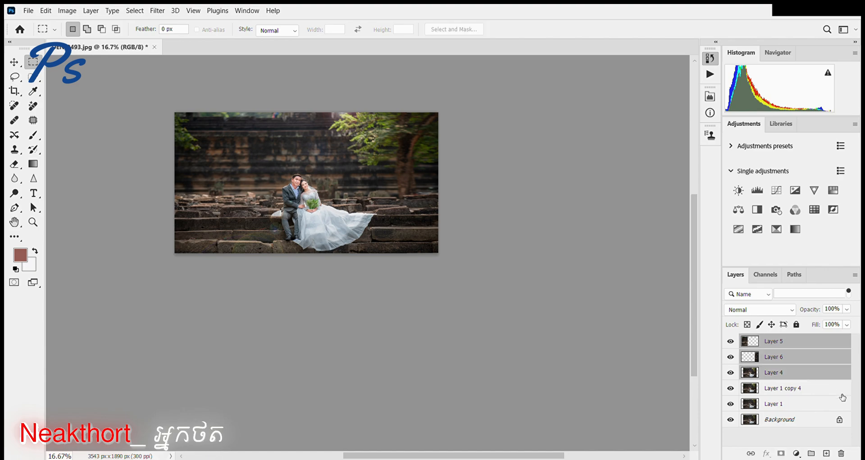
key("ctrl+e")
left_click(731, 343)
left_click(733, 341)
left_click(732, 341)
Outline the rounded stone left of the couple with the Pen tool, convert it to a selection and copy it to a new layer
scroll(266, 181, "up", 6)
left_click_drag(283, 238, 405, 286)
left_click_drag(58, 250, 400, 279)
left_click(34, 193)
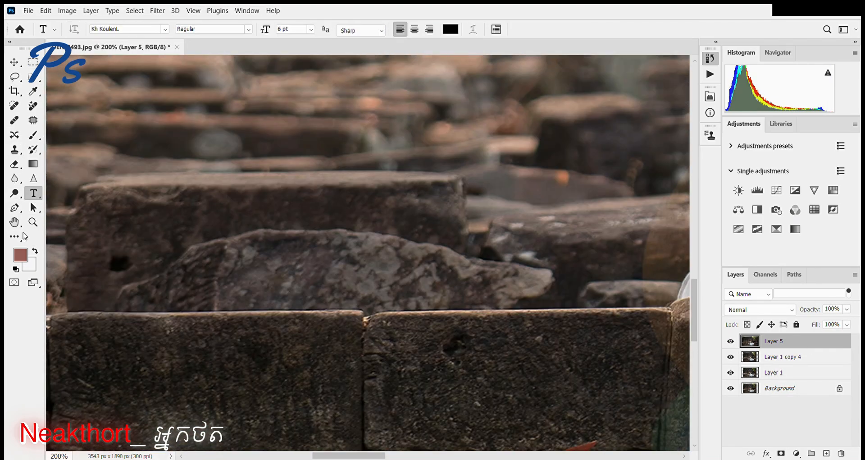
left_click(15, 208)
left_click_drag(451, 315, 383, 264)
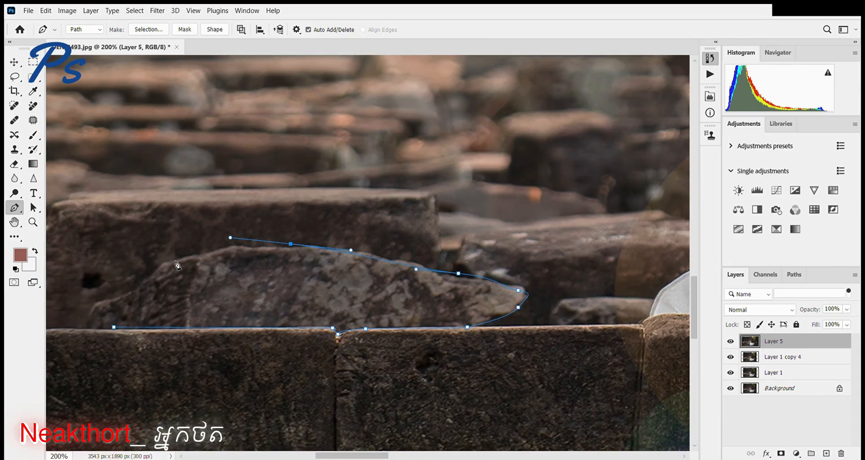
left_click(104, 307)
left_click(116, 327)
key("i")
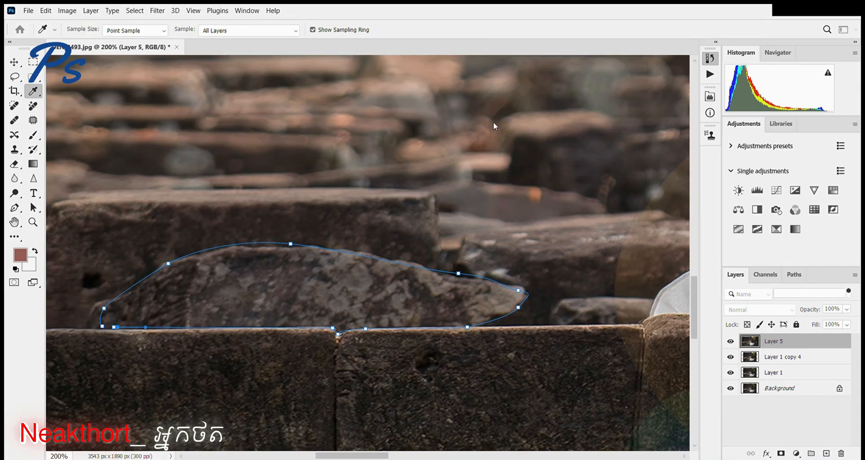
key("p")
key("ctrl+Return")
key("ctrl+j")
Move the copied stone against the groom's side and warp it to cover the white dress fabric behind him
key("v")
scroll(323, 173, "down", 1)
mouse_move(351, 232)
left_mouse_down()
mouse_move(171, 236)
mouse_move(362, 235)
left_mouse_up()
key("ctrl+t")
right_click(389, 167)
left_click(393, 253)
left_click_drag(365, 201, 383, 169)
left_click_drag(439, 201, 443, 197)
left_click_drag(291, 201, 289, 209)
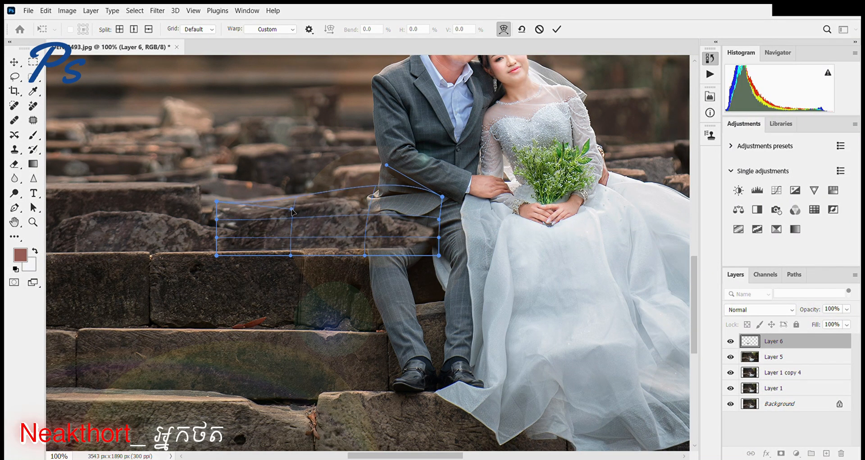
key("Return")
With the stone layer hidden, outline the groom's jacket edge and thigh with the Pen tool and turn the path into a selection
left_click(731, 342)
left_click(359, 226, "ctrl")
left_click(359, 226, "ctrl")
key("p")
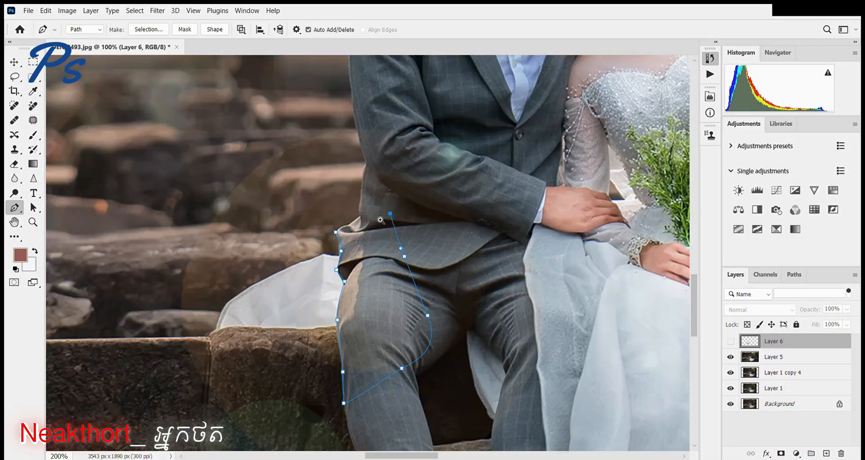
left_click(349, 209)
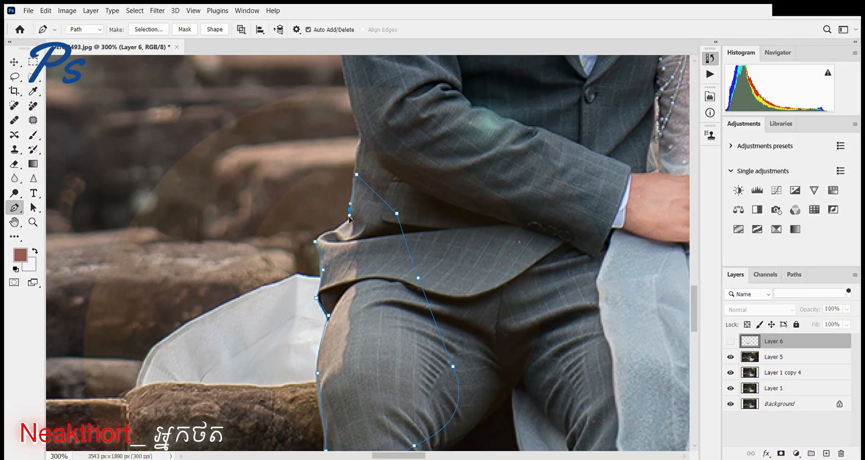
key("ctrl+Return")
Copy the selected jacket and thigh area from Layer 5 to a new layer above Layer 6, and show Layer 6 again
left_click(802, 356)
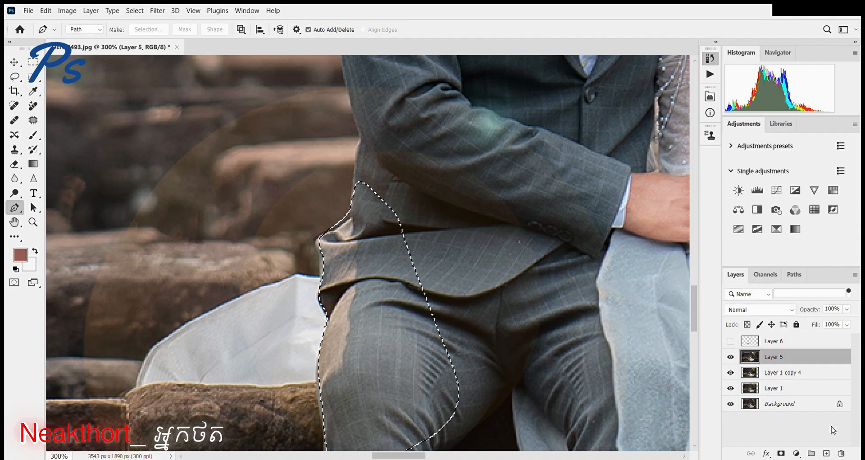
key("ctrl+j")
left_click_drag(776, 357, 777, 335)
left_click(730, 356)
scroll(280, 332, "down", 2)
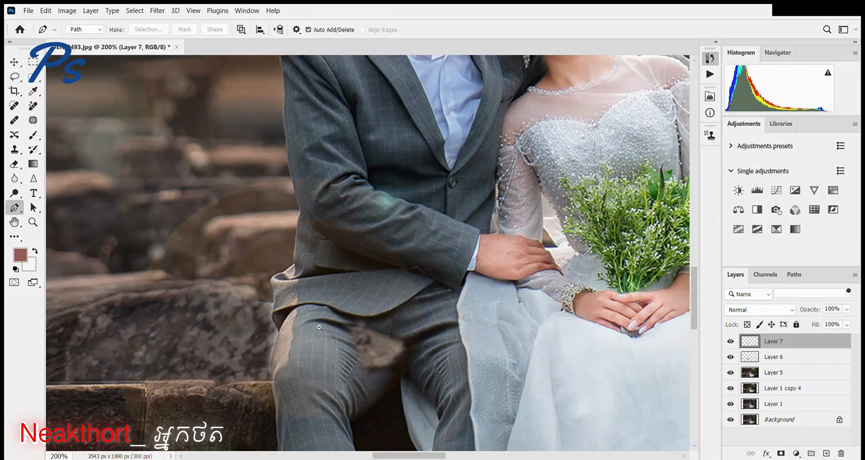
Lasso the piece of stone showing between the groom's legs and delete it from Layer 6
key("l")
left_click_drag(338, 293, 416, 343)
left_click(785, 359)
key("Delete")
key("ctrl+d")
scroll(234, 333, "down", 1)
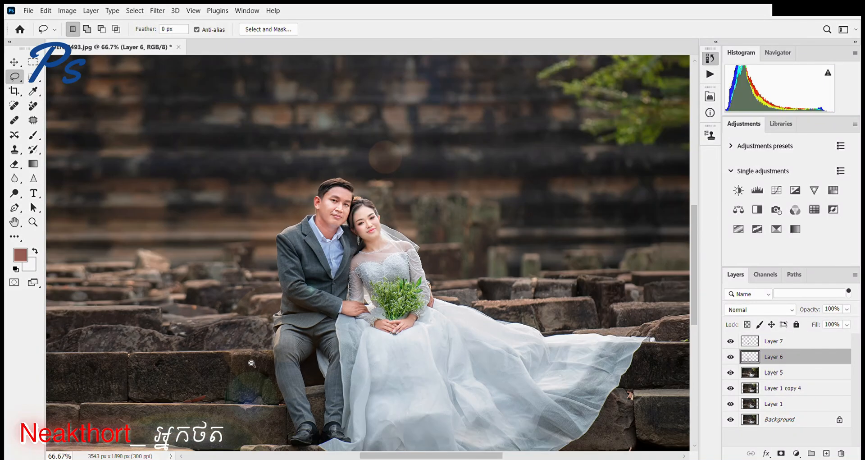
Outline the unwanted upper edge of the copied stone with the Pen tool and delete that area from Layer 6
scroll(235, 336, "up", 2)
left_click(16, 208)
left_click_drag(227, 281, 284, 276)
left_click(128, 322)
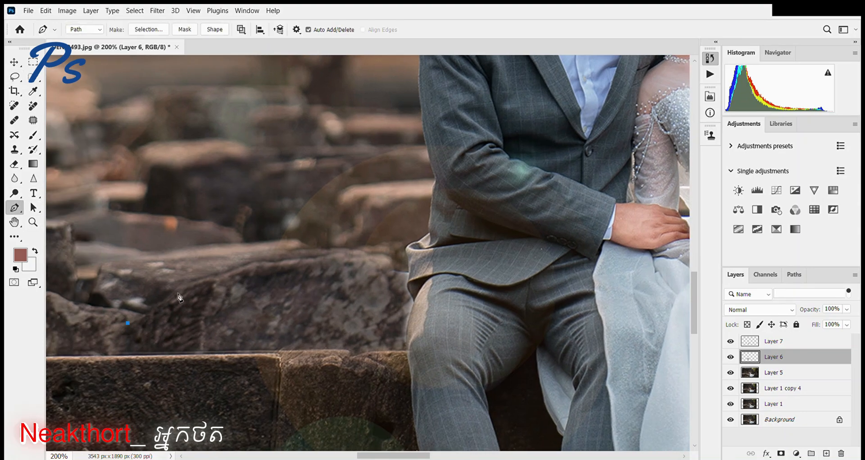
left_click_drag(732, 374, 732, 420)
left_click_drag(380, 215, 314, 192)
left_click_drag(241, 185, 129, 186)
left_click_drag(109, 188, 97, 201)
left_click(148, 29)
left_click(490, 115)
key("Delete")
key("ctrl+d")
left_click_drag(732, 372, 732, 388)
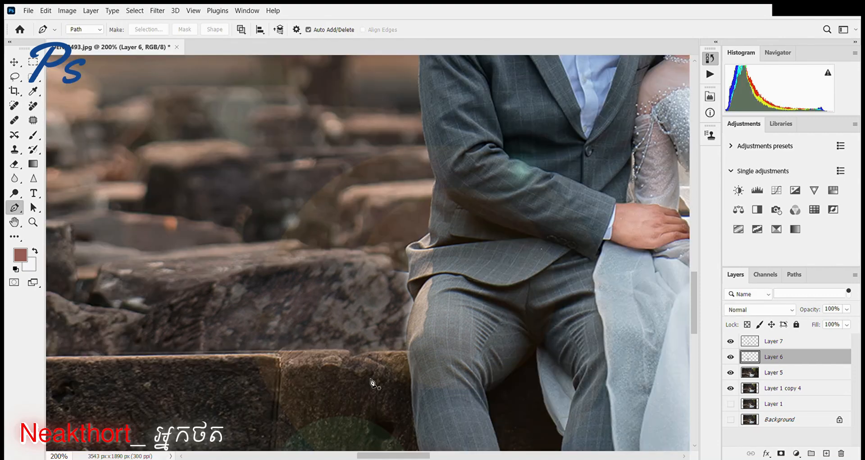
Add a new layer above Layer 6 and make a large elliptical selection around the groom's lap and the stones beside him
scroll(315, 315, "down", 3)
right_click(32, 65)
left_click(58, 77)
scroll(252, 295, "down", 1)
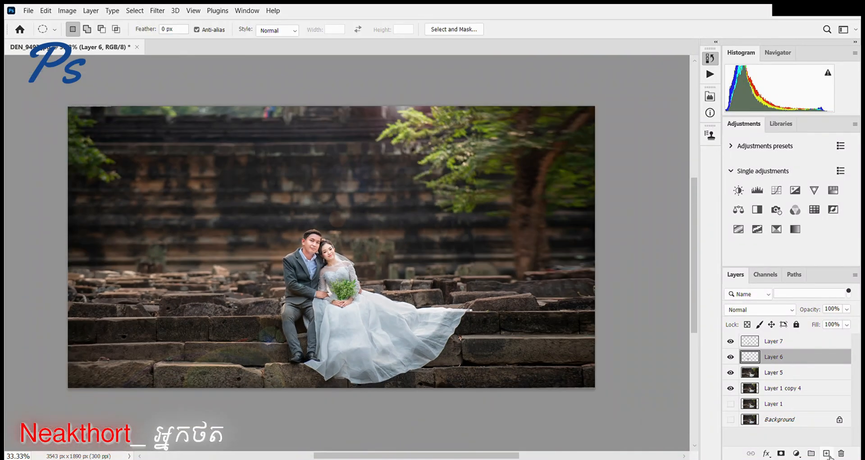
left_click(829, 454)
scroll(285, 316, "up", 4)
left_click_drag(284, 316, 236, 295)
mouse_move(122, 83)
left_mouse_down()
mouse_move(367, 392)
mouse_move(438, 419)
left_mouse_up()
left_click_drag(367, 322, 375, 341)
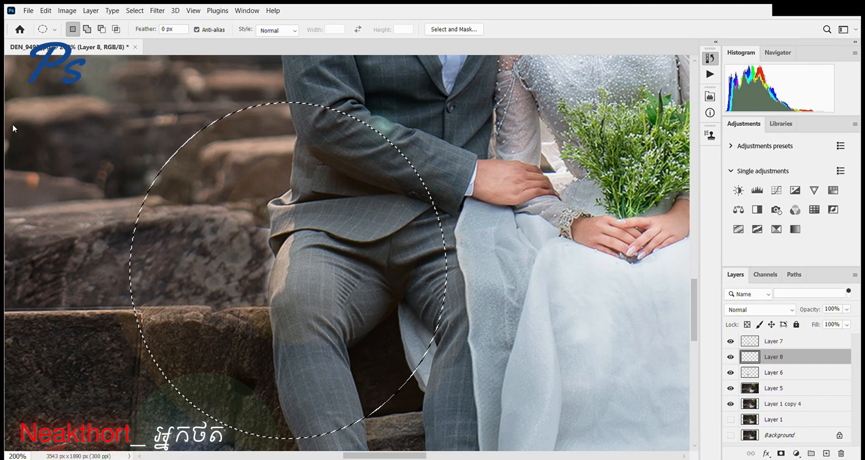
Paint a soft reddish glow inside the ellipse with a 500 px brush, deselect, and move Layer 8 above Layer 7
key("b")
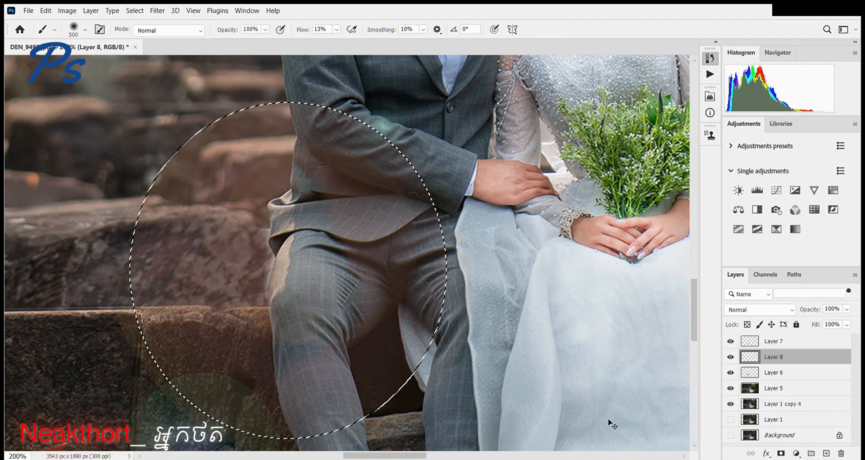
key("ctrl+d")
key("v")
left_click_drag(793, 357, 793, 342)
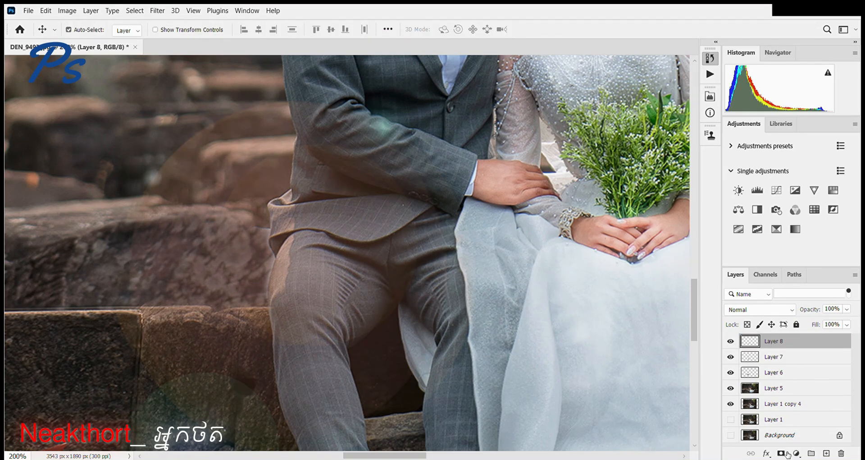
Add a layer mask to Layer 8 and brush the glow off the groom with the brush reduced to 200 px
left_click(781, 453)
key("b")
key("ctrl+minus")
key("ctrl+minus")
key("[")
key("[")
key("[")
key("[")
Set Layer 8's blend mode to Linear Dodge (Add) and its fill to 46%
left_click(750, 341)
left_click(748, 310)
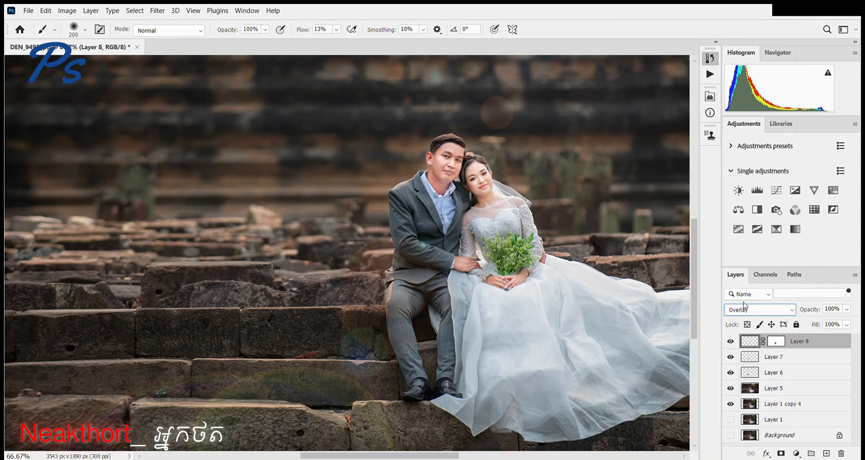
left_click(742, 265)
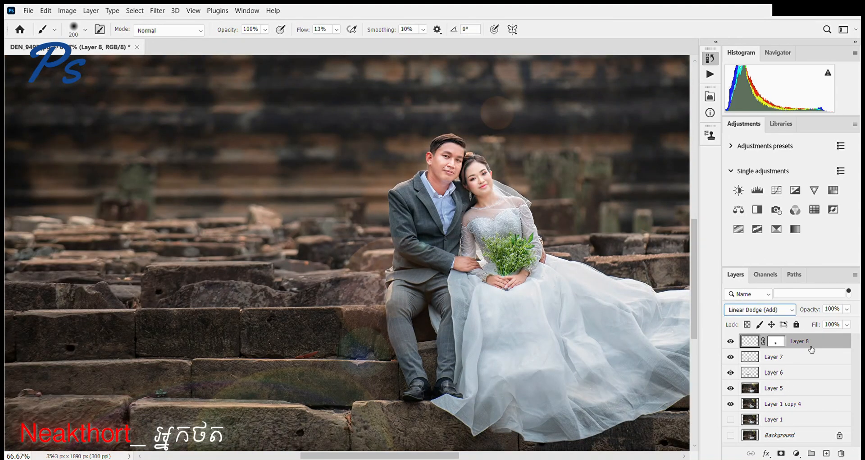
left_click_drag(851, 339, 831, 339)
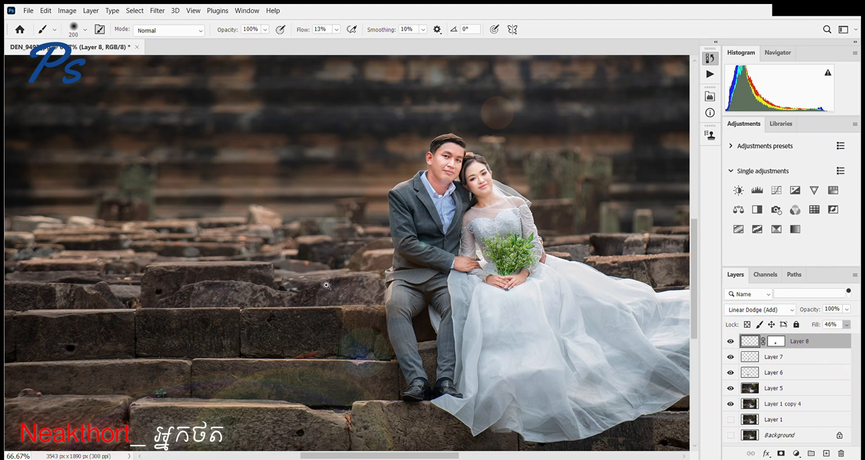
Merge Layer 8, Layer 7, Layer 6 and Layer 5 into one layer
left_click(327, 285, "ctrl")
left_click(386, 261, "alt")
left_click(392, 256, "alt")
left_click(398, 251, "alt")
left_click(398, 251, "alt")
left_click(399, 250, "alt")
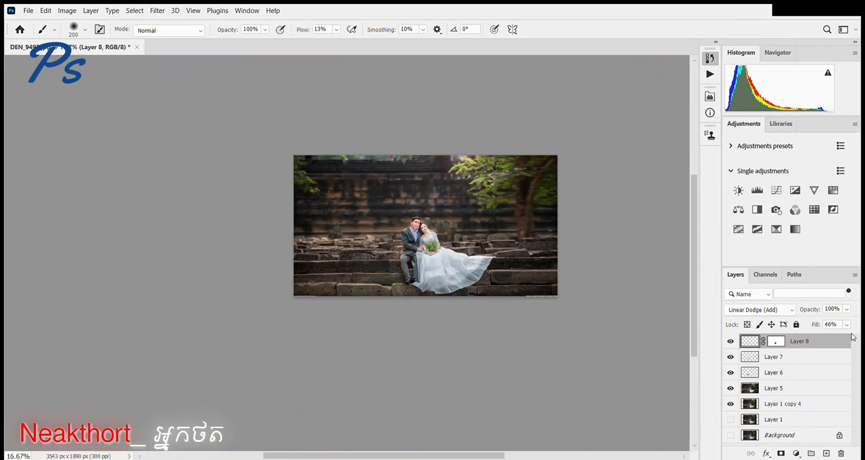
left_click(779, 388, "shift")
key("ctrl+e")
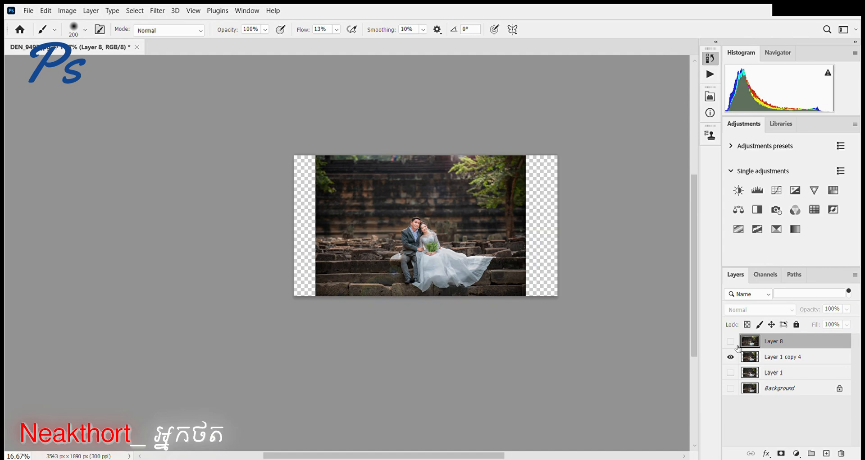
key("ctrl+t")
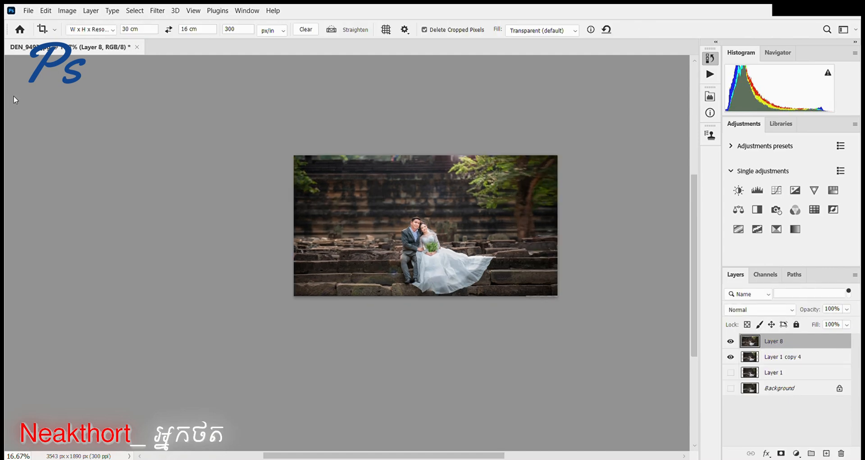
left_click(500, 257)
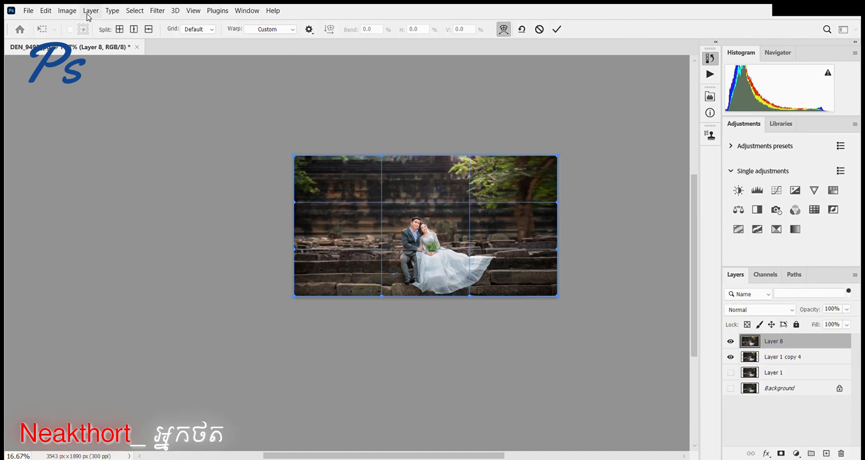
left_click(210, 85)
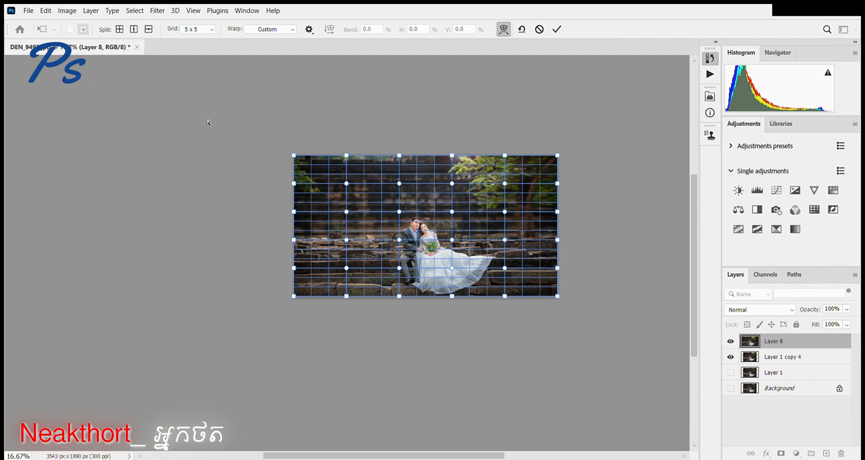
key("Escape")
key("ctrl+t")
right_click(434, 203)
left_click(460, 276)
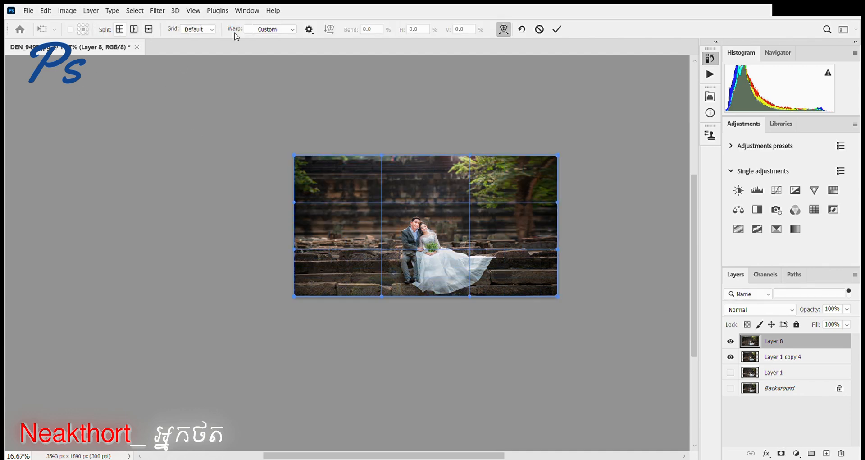
left_click(202, 85)
left_click(522, 380, "ctrl")
left_click(503, 373, "ctrl")
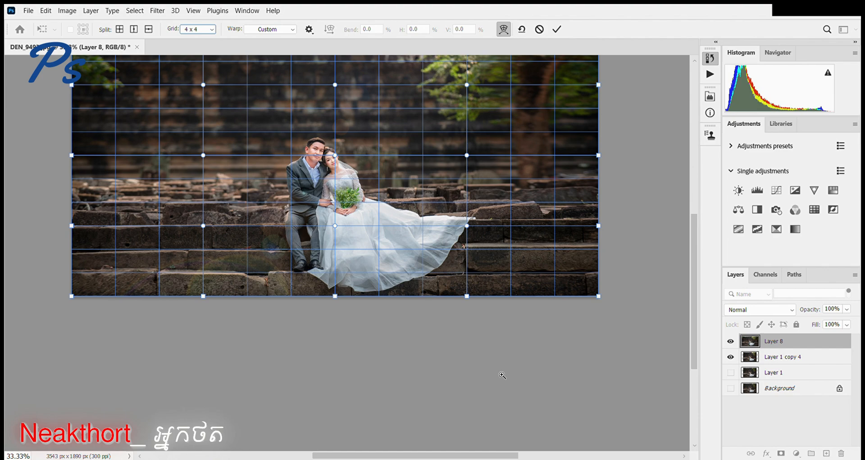
key("Escape")
Scale Layer 8 to about 101.5% and rotate it about 0.45° to fill the canvas edges
key("ctrl+t")
left_click(496, 218, "ctrl+alt")
left_click(496, 218, "ctrl+alt")
left_click_drag(556, 120, 558, 121)
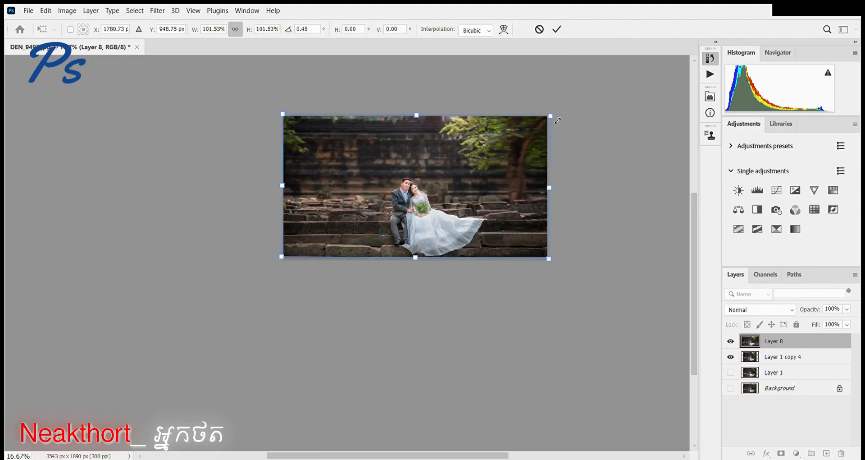
key("Return")
key("c")
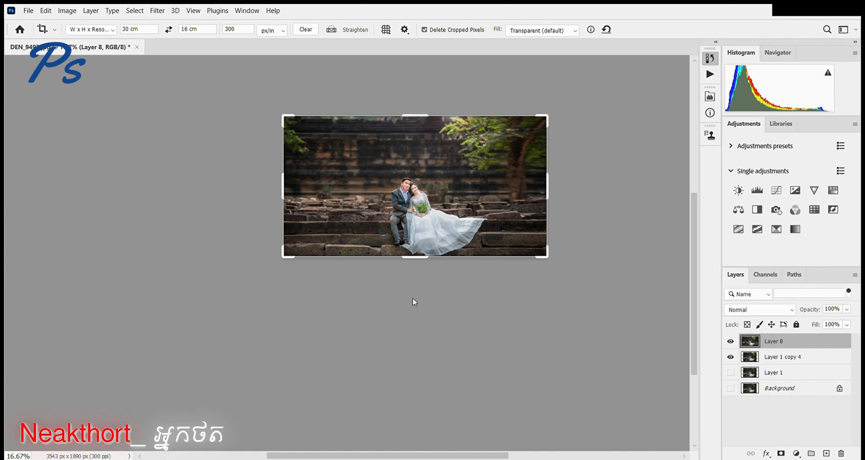
Try the 4 × 4 and 5 × 5 warp grids on Layer 8, finishing with 4 × 4
key("ctrl+t")
left_click(504, 29)
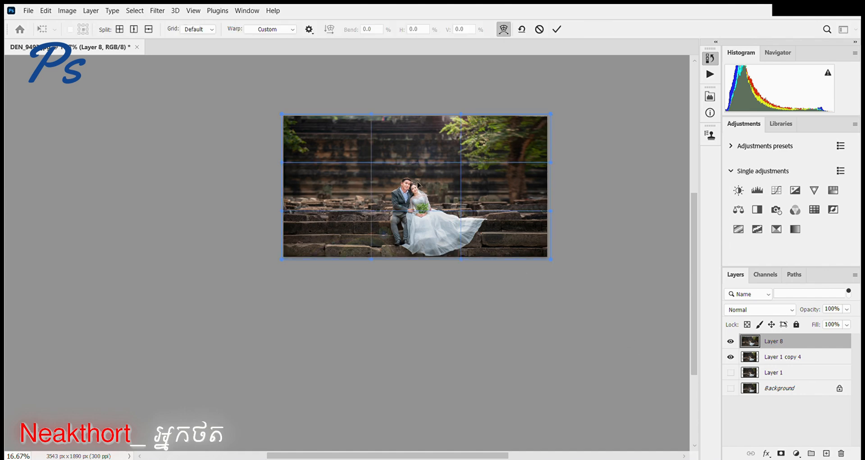
left_click(201, 75)
left_click(493, 252, "ctrl")
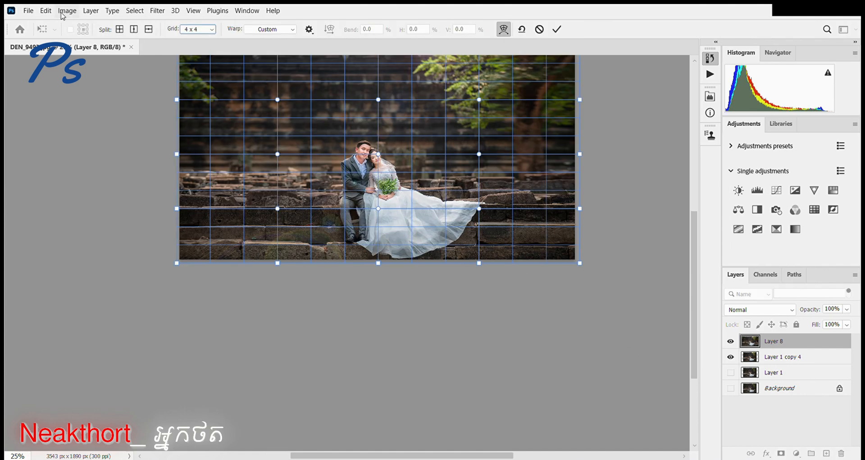
left_click(201, 29)
left_click(201, 104)
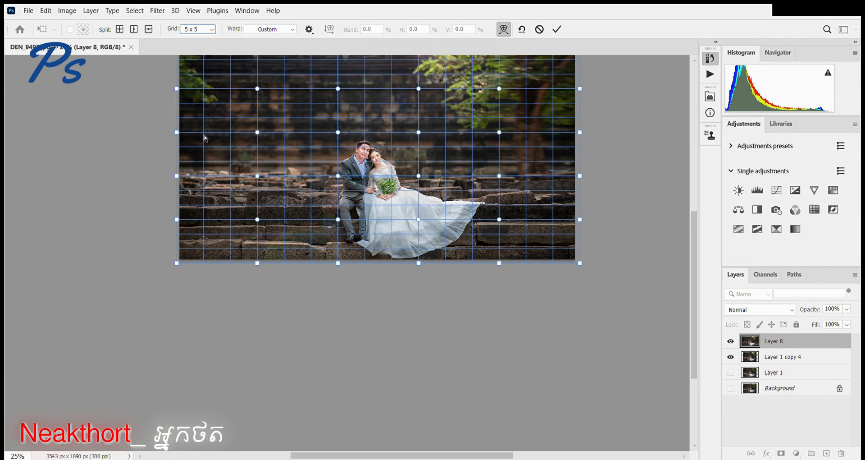
left_click(201, 30)
left_click(207, 75)
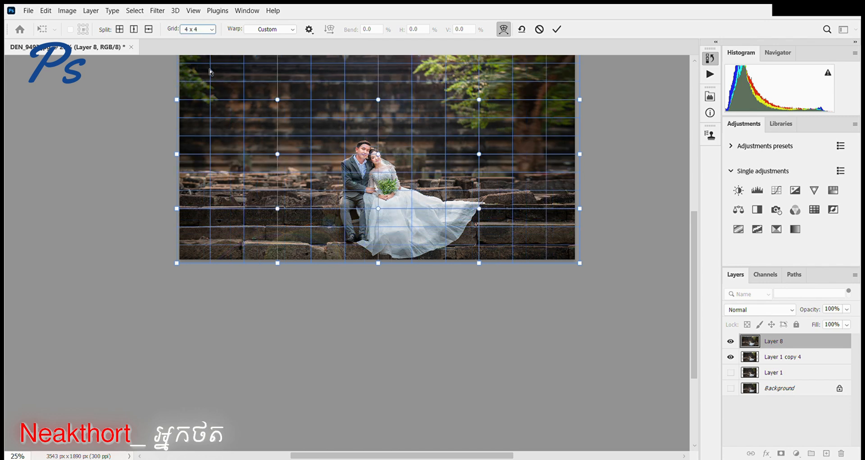
key("Return")
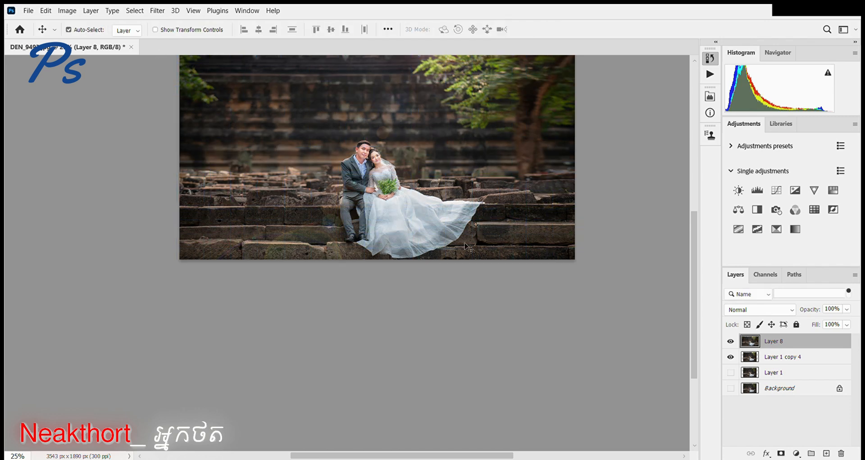
Duplicate Layer 8, hide the copy, and merge the original with all layers beneath it into one locked layer
key("ctrl+j")
left_click(837, 409, "ctrl")
key("ctrl+e")
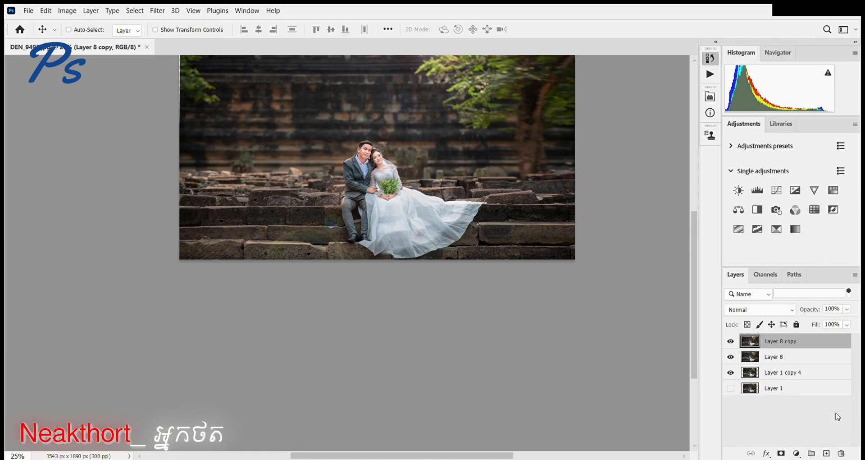
key("ctrl+z")
left_click(782, 358)
left_click(796, 410, "shift")
key("ctrl+e")
key("ctrl+slash")
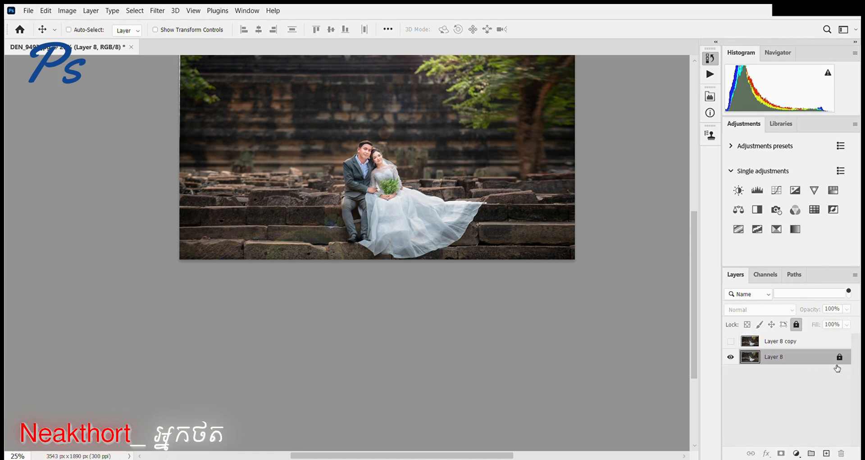
Duplicate the locked Layer 8 to a new layer directly above it
key("c")
left_click(480, 237, "ctrl+alt")
key("ctrl+j")
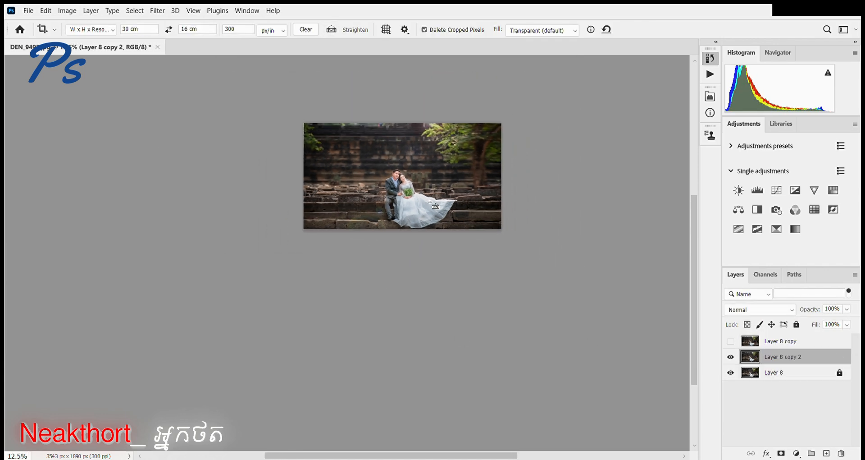
Try a 5 × 5 warp grid on Layer 8 copy 2
key("ctrl+t")
right_click(413, 181)
left_click(429, 238)
left_click(199, 30)
left_click(208, 94)
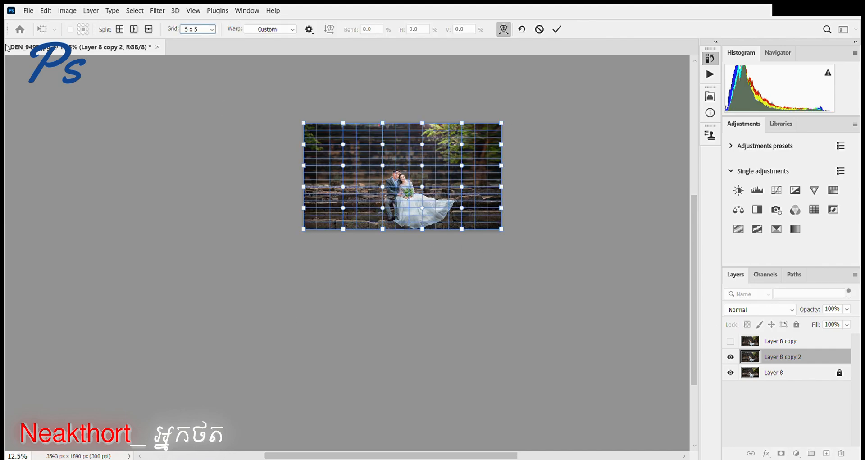
key("Return")
Start warping Layer 8 copy 2 again, compare 3 × 3 and 5 × 5 grids, and set the grid to 4 × 4
key("v")
left_click(394, 183, "ctrl")
left_click(394, 183, "ctrl")
left_click(395, 183, "ctrl")
key("ctrl+t")
right_click(405, 178)
left_click(427, 236)
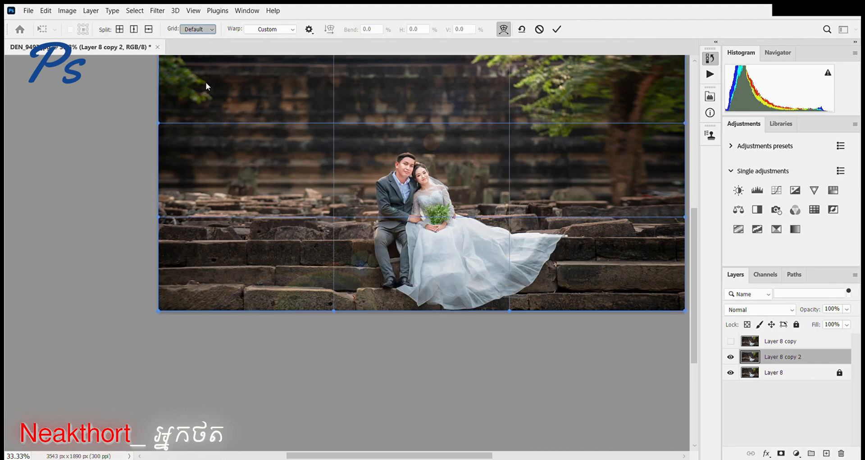
left_click(197, 63)
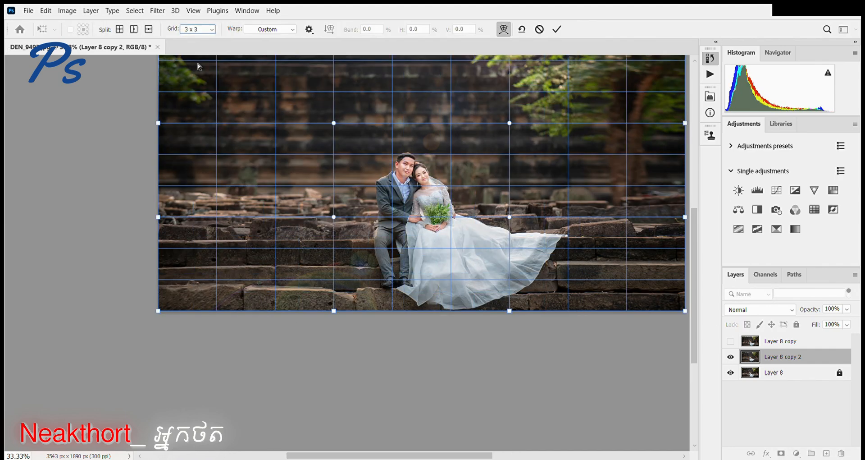
left_click(211, 29)
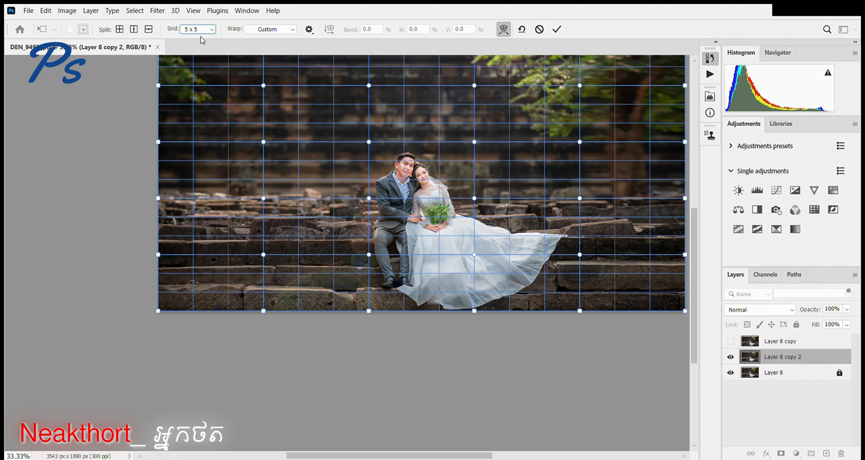
left_click(199, 75)
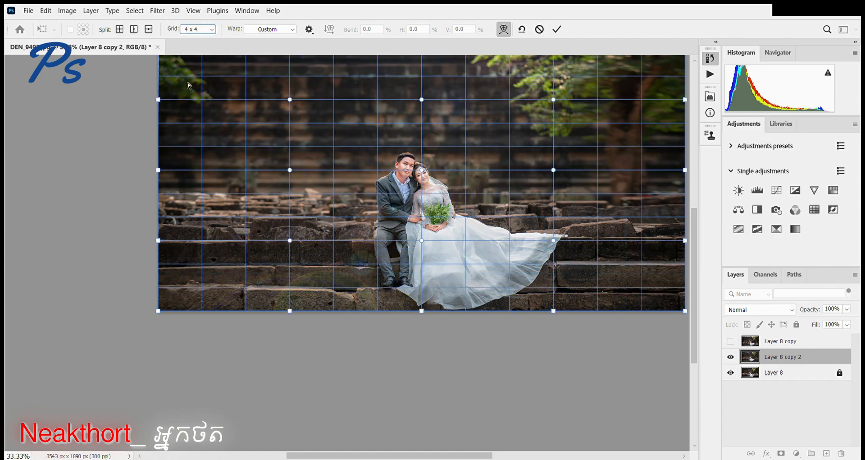